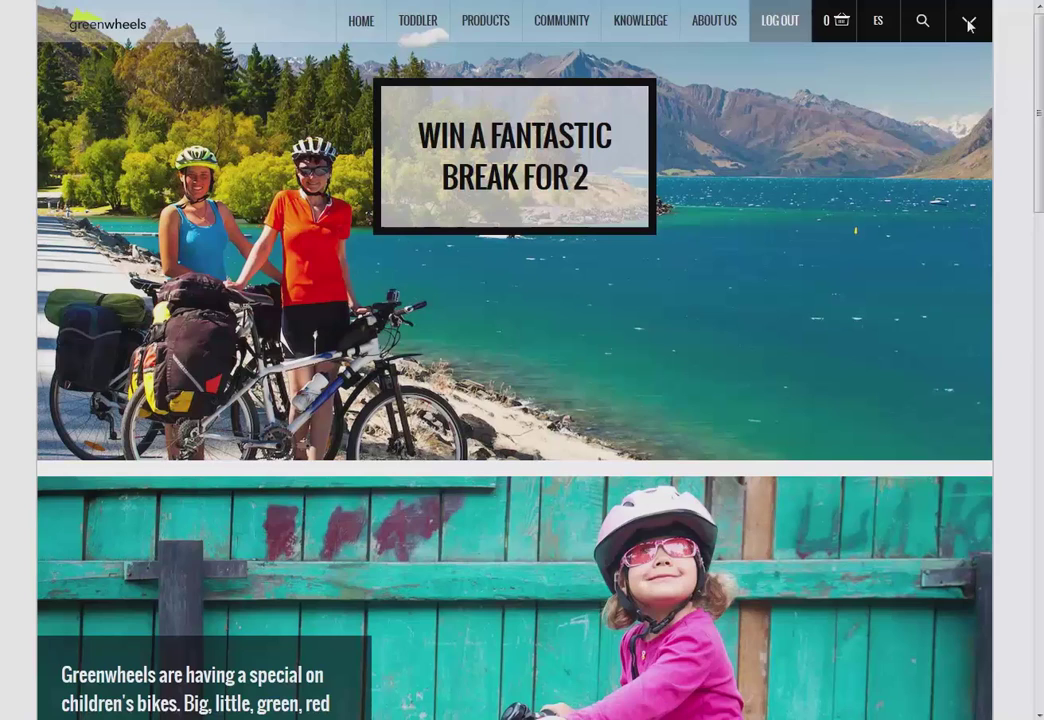
- Add the WebSphere Commerce Marketing component to the Home page between the Interact Spot banner and Top Family Bike Rides
{"action": "left_click", "coordinate": [968, 22]}
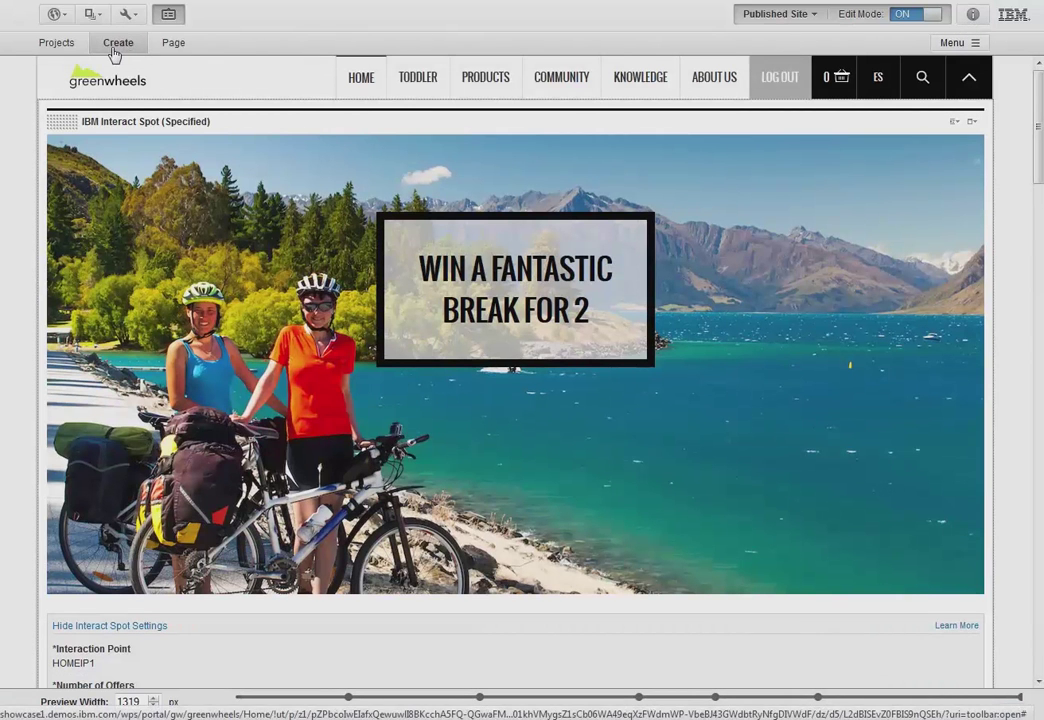
{"action": "left_click", "coordinate": [113, 50]}
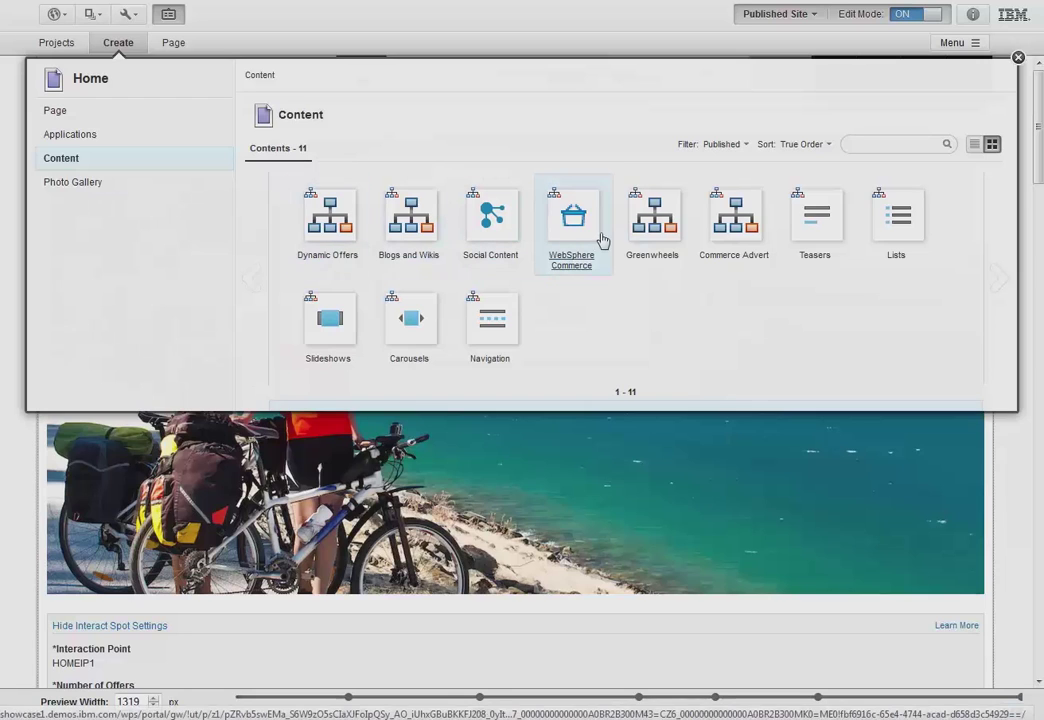
{"action": "left_click", "coordinate": [577, 242]}
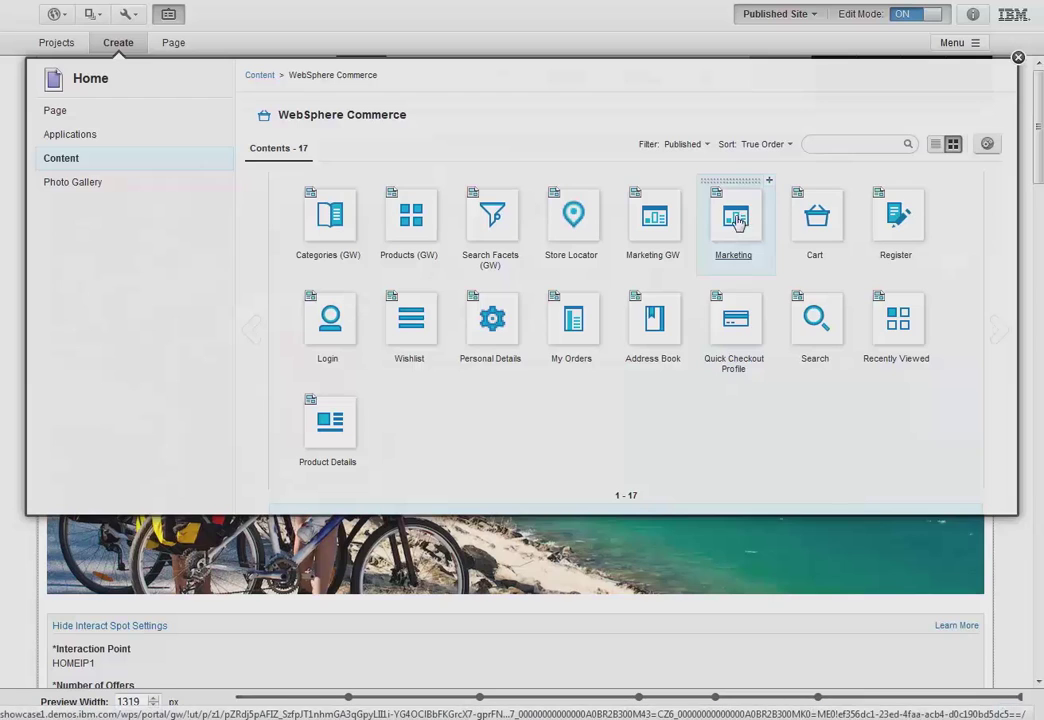
{"action": "left_click_drag", "start_coordinate": [737, 222], "coordinate": [650, 410]}
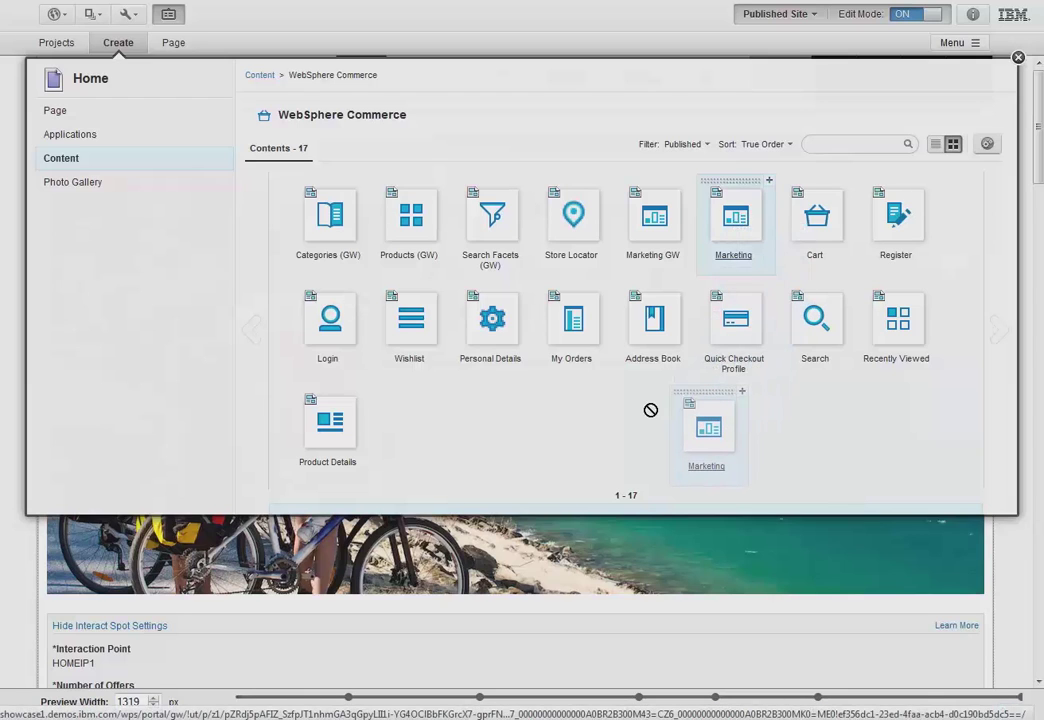
{"action": "left_click_drag", "start_coordinate": [650, 410], "coordinate": [414, 139]}
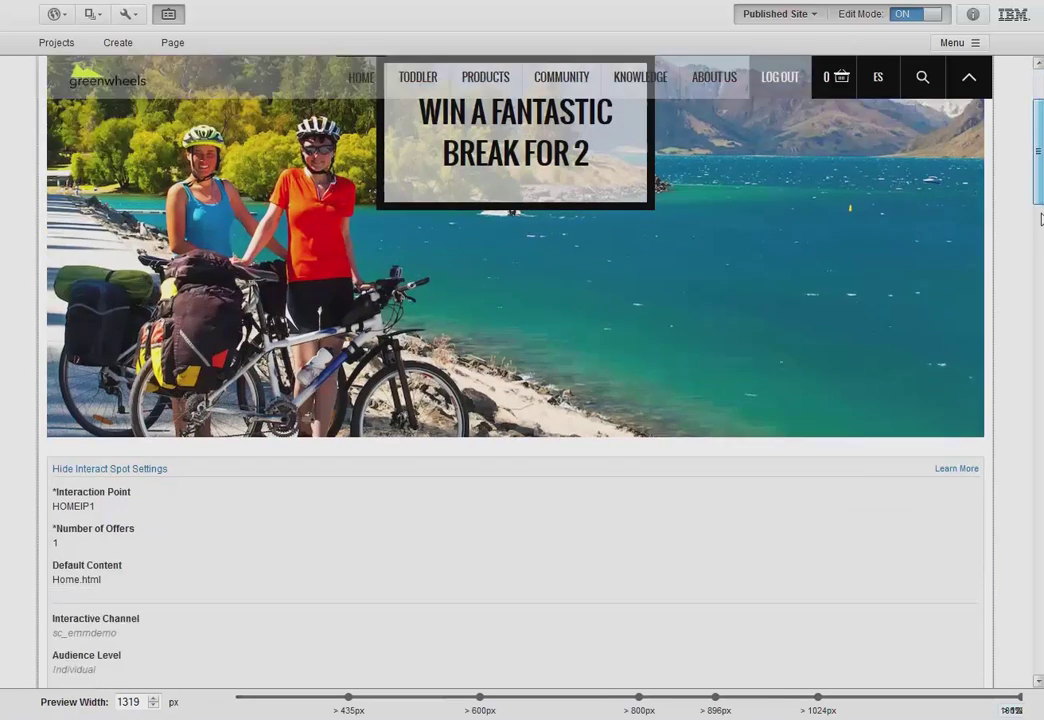
- Set the e-Marketing spot name of the new Marketing component to BikesCategories
{"action": "scroll", "coordinate": [515, 370], "scroll_direction": "down", "scroll_amount": 10}
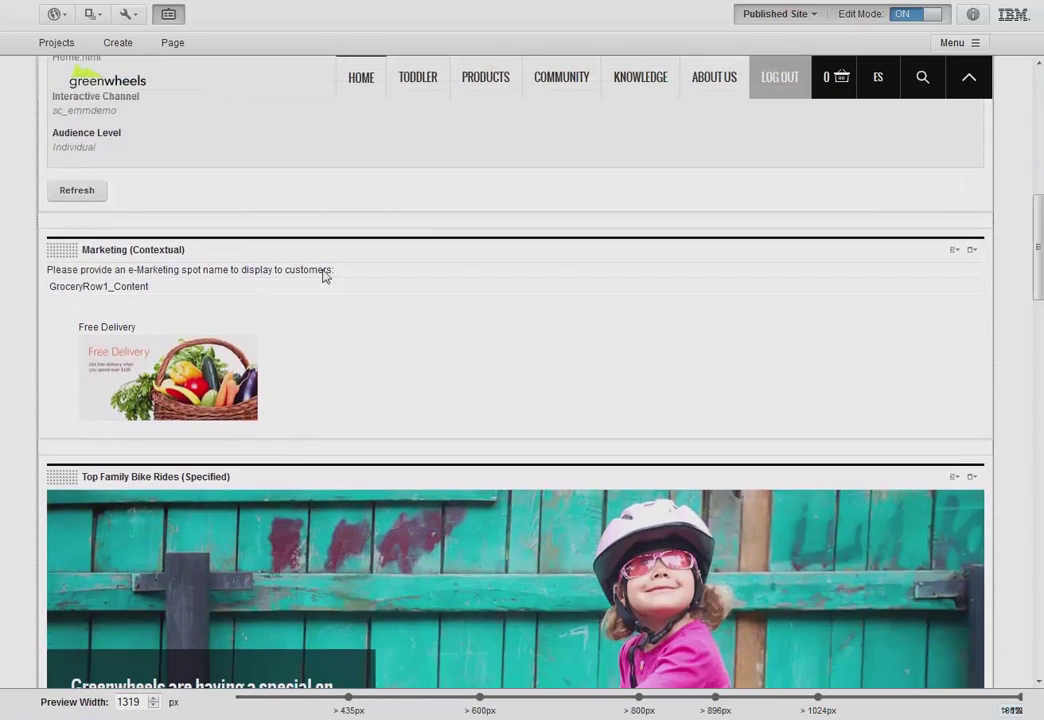
{"action": "left_click", "coordinate": [210, 290]}
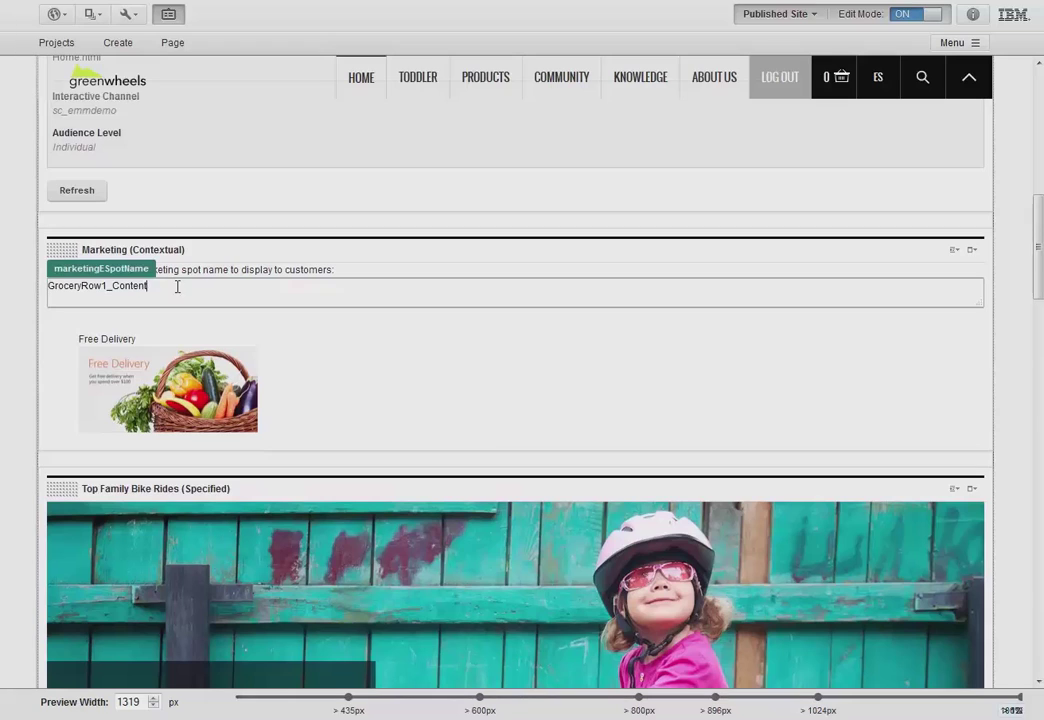
{"action": "left_click_drag", "start_coordinate": [178, 285], "coordinate": [8, 284]}
{"action": "type", "text": "B"}
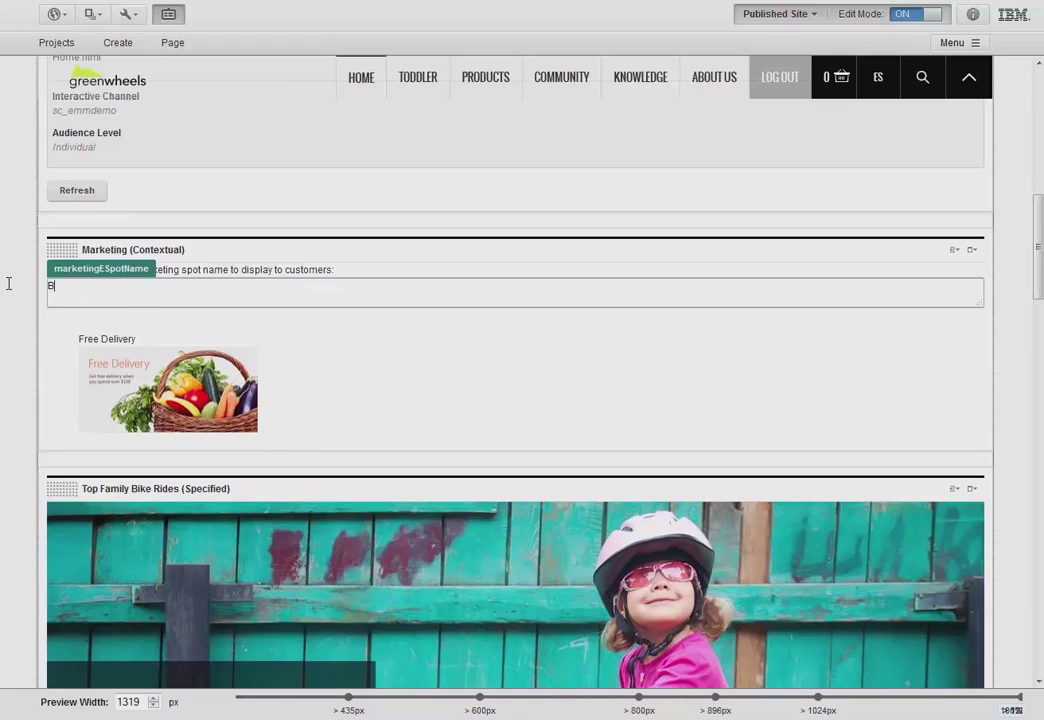
{"action": "type", "text": "ikesCategories"}
{"action": "left_click", "coordinate": [612, 409]}
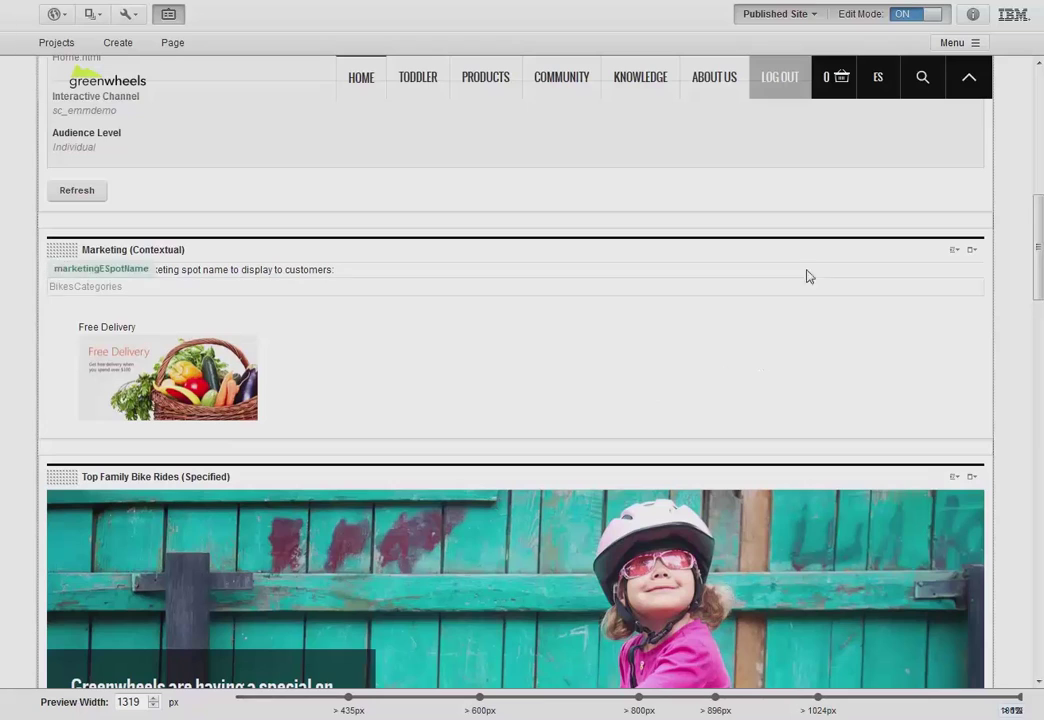
- Hide the authoring tools and examine the new marketing section below the Home page banner
{"action": "left_click", "coordinate": [970, 87]}
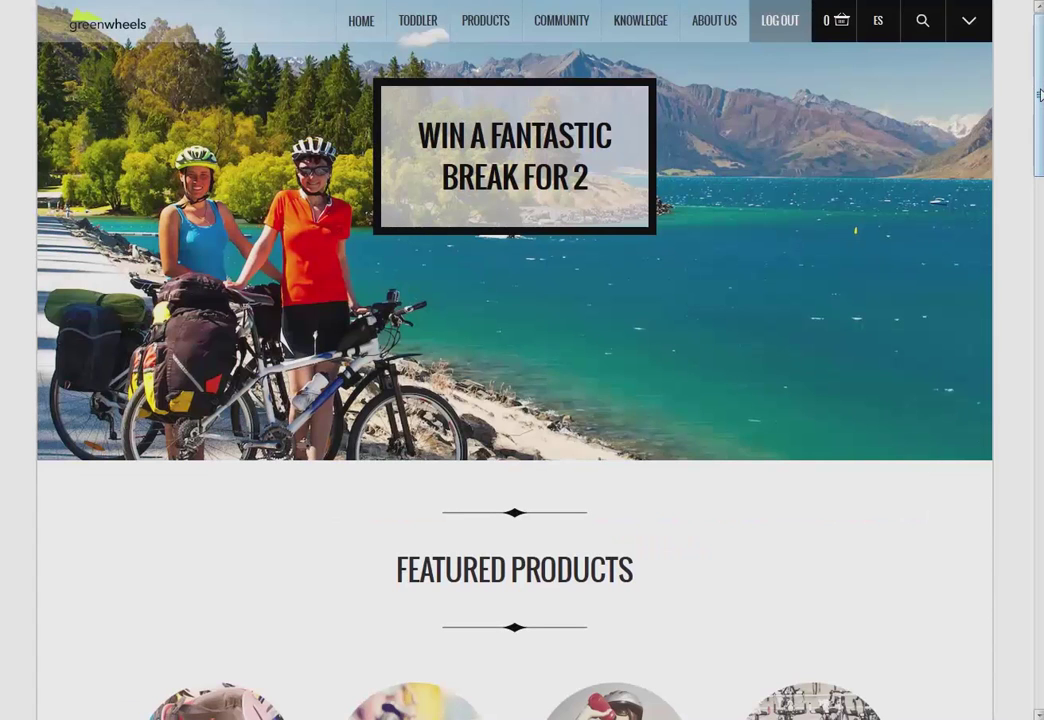
{"action": "scroll", "coordinate": [514, 360], "scroll_direction": "down", "scroll_amount": 3}
{"action": "scroll", "coordinate": [950, 224], "scroll_direction": "down", "scroll_amount": 1}
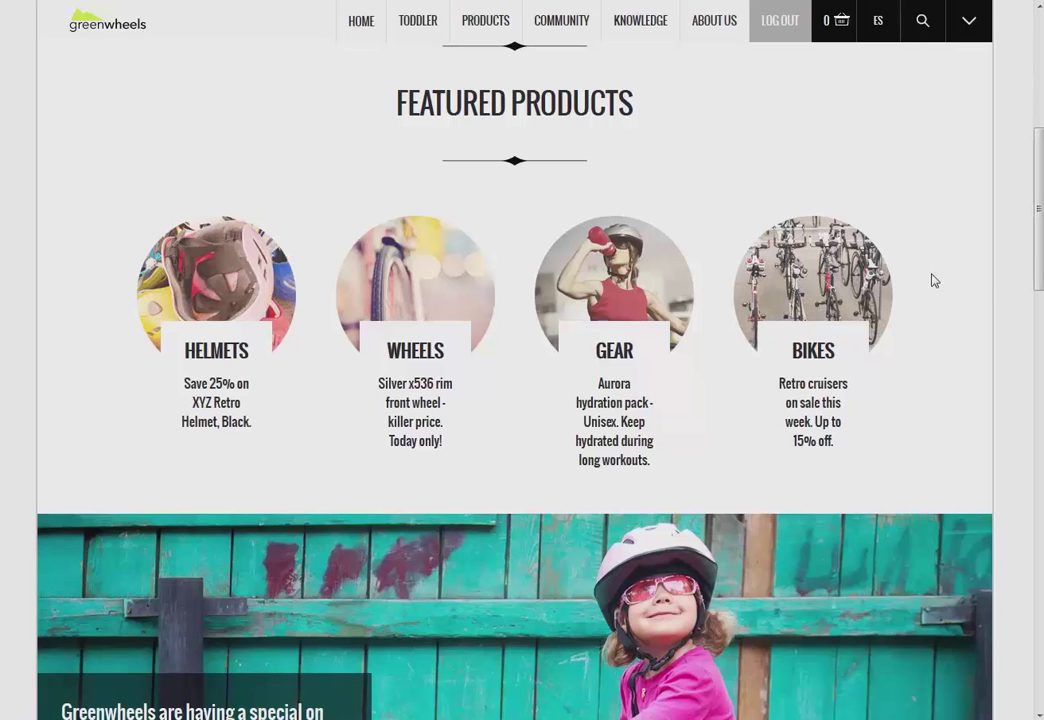
{"action": "left_click_drag", "start_coordinate": [1040, 268], "coordinate": [968, 22]}
- Create a page titled Shop from the GW Blank template as the next sibling of the Home page
{"action": "left_click", "coordinate": [968, 22]}
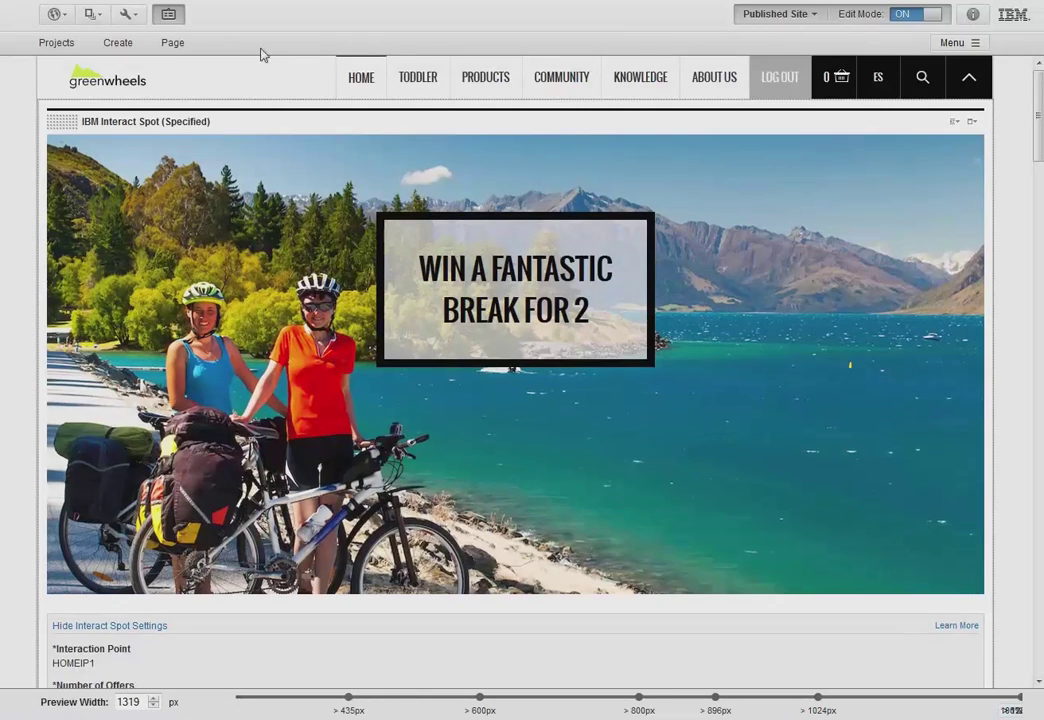
{"action": "left_click", "coordinate": [117, 42]}
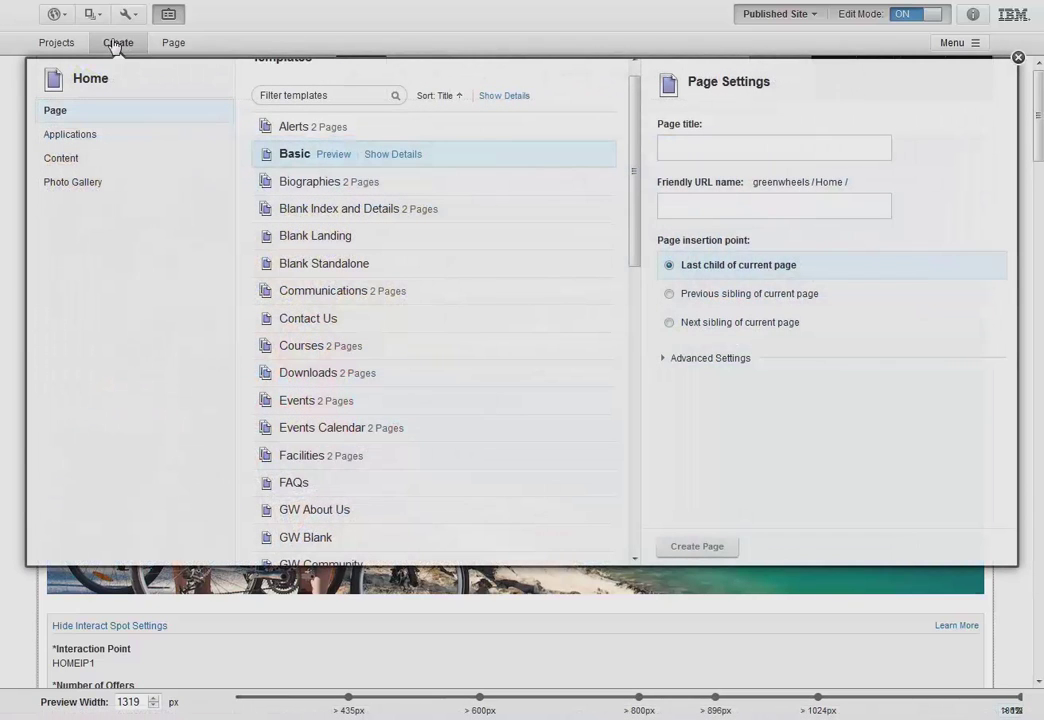
{"action": "left_click", "coordinate": [681, 152]}
{"action": "type", "text": "Shop"}
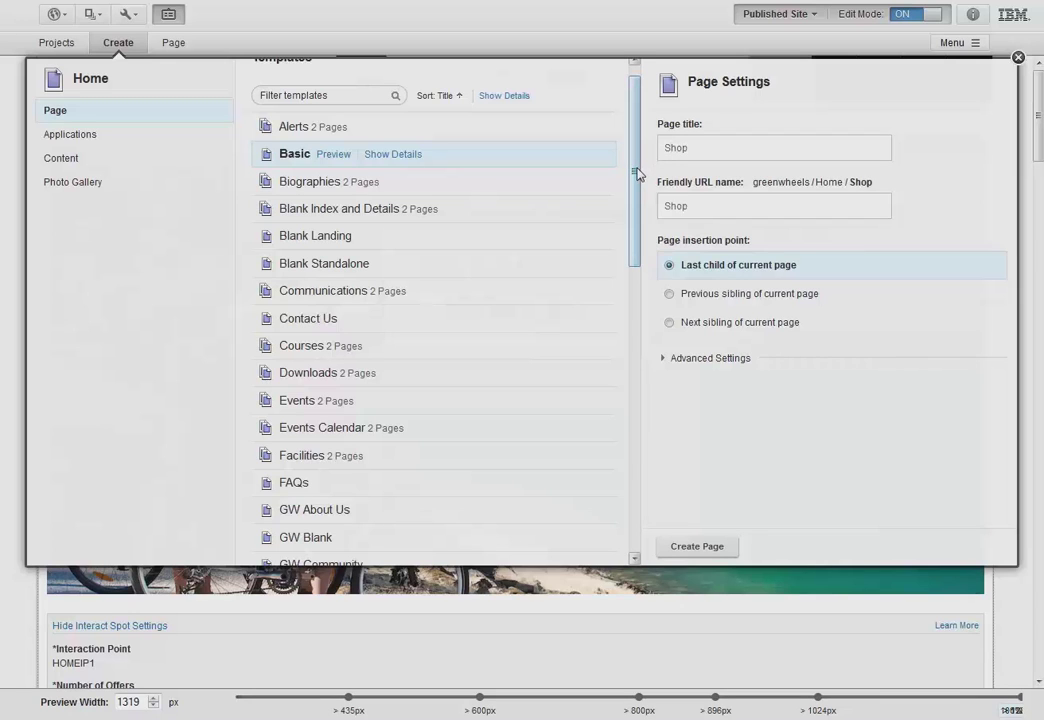
{"action": "left_click_drag", "start_coordinate": [634, 170], "coordinate": [636, 256]}
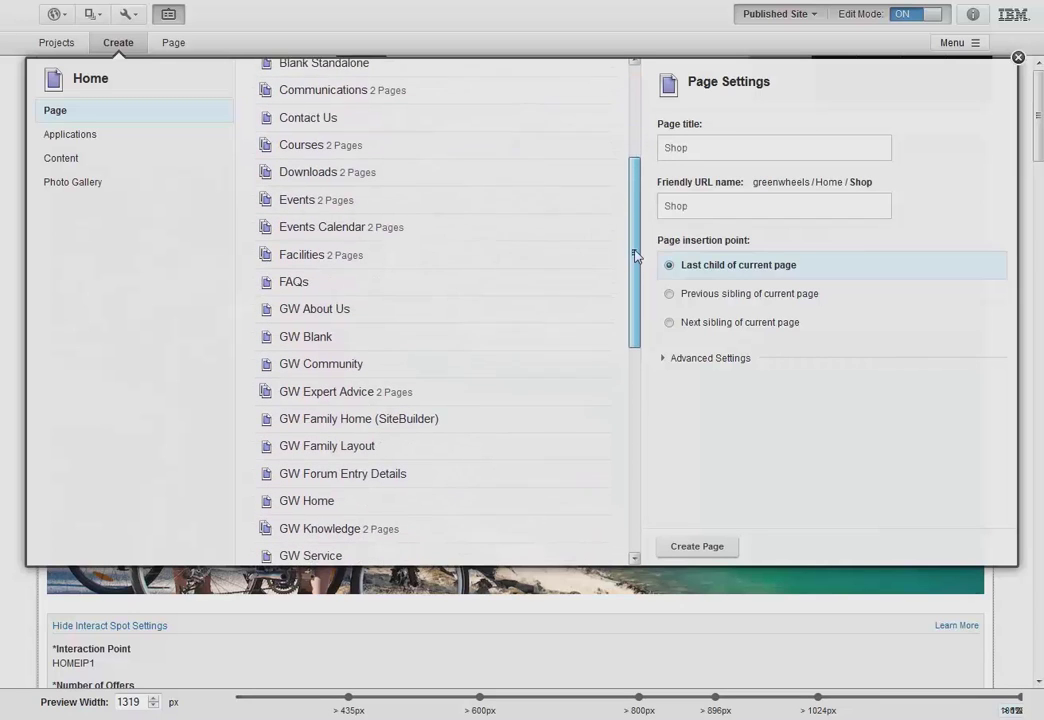
{"action": "left_click", "coordinate": [536, 329]}
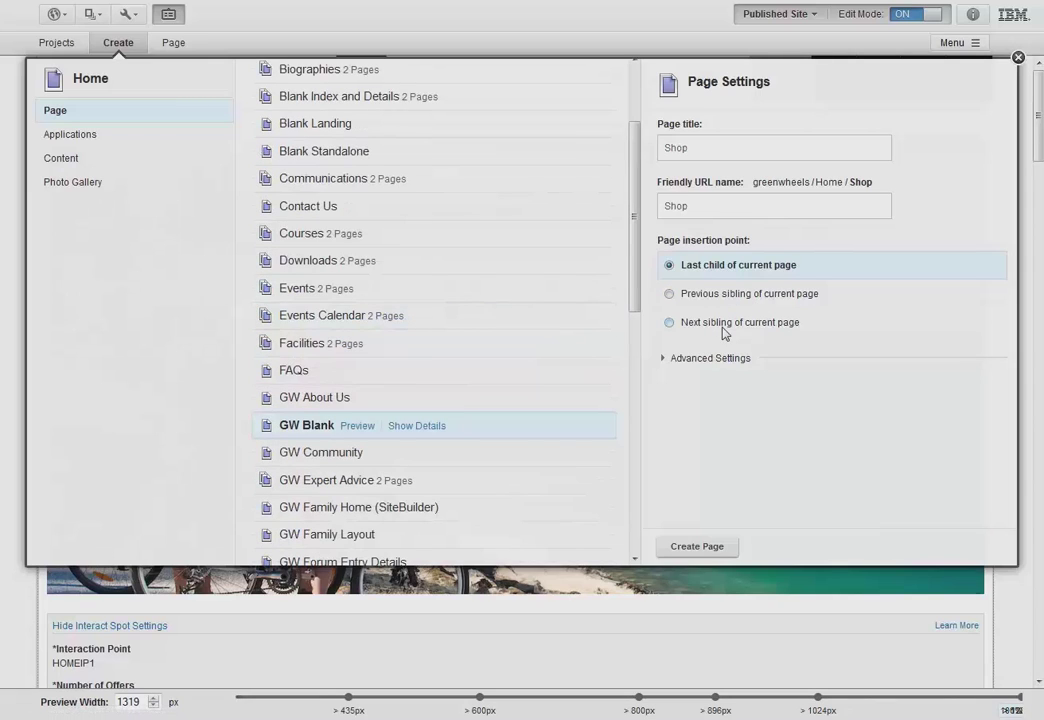
{"action": "left_click", "coordinate": [669, 322]}
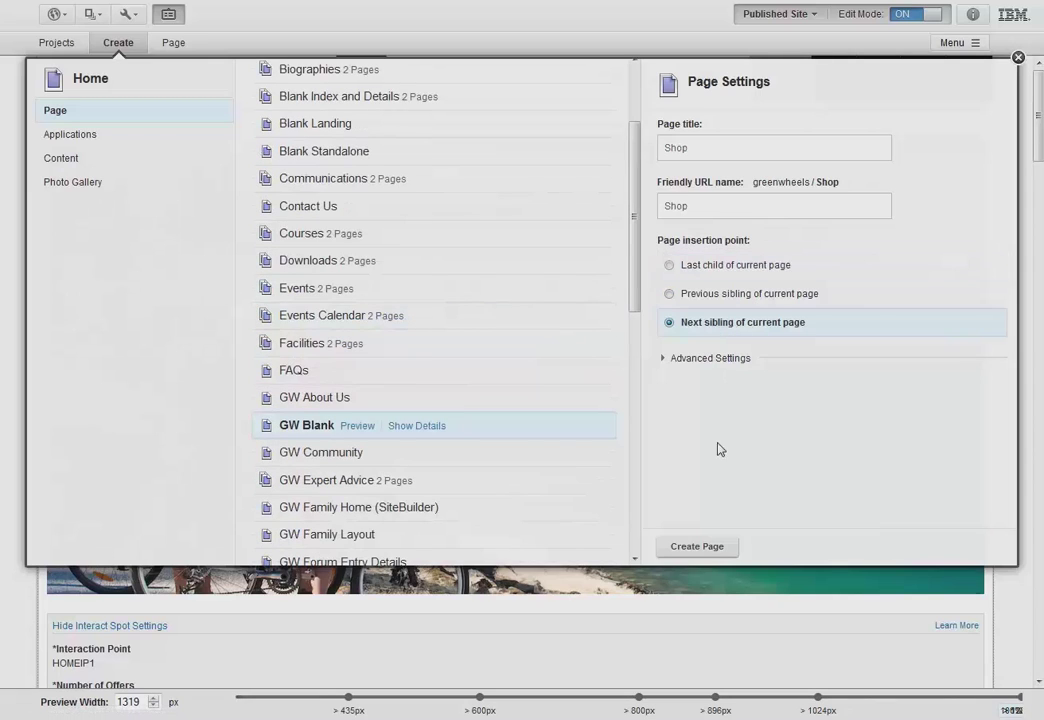
{"action": "left_click", "coordinate": [700, 548]}
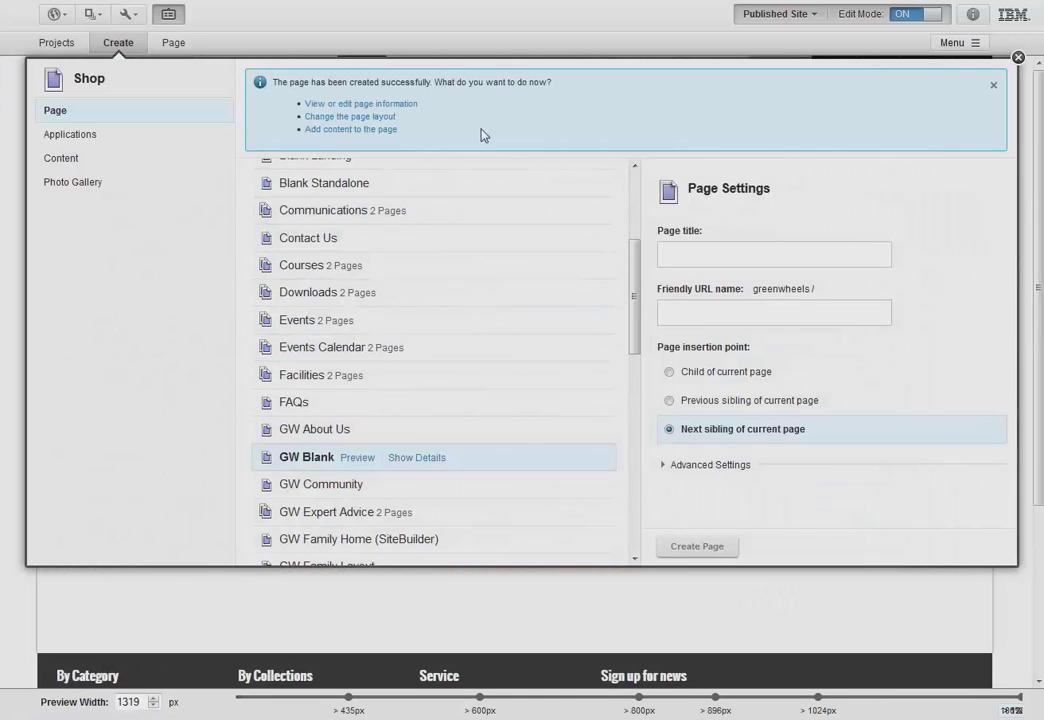
{"action": "left_click", "coordinate": [1018, 57]}
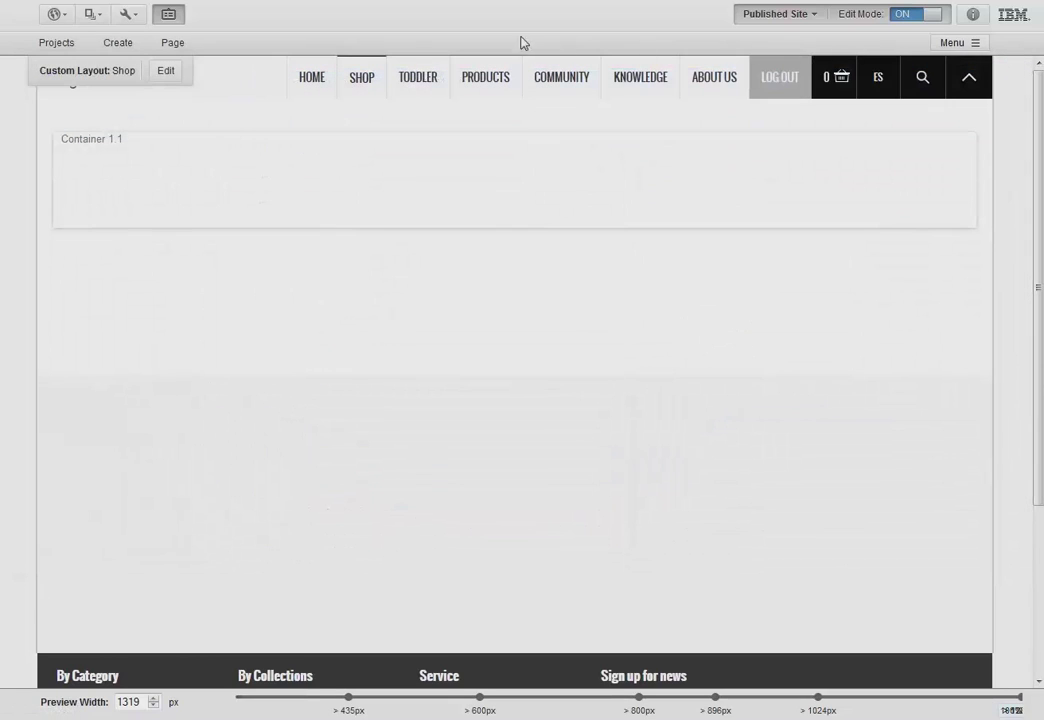
- Add a second row to the Shop layout, split into a quarter-width Container 2.1 and a Container 2.2 filling the rest, and save it
{"action": "left_click", "coordinate": [166, 72]}
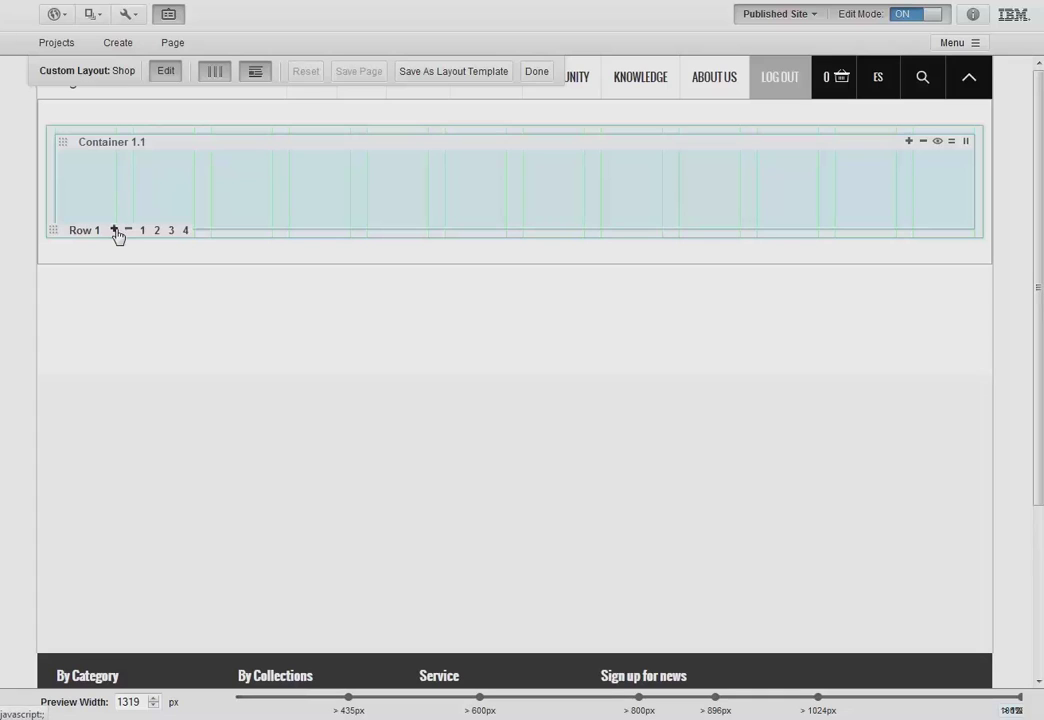
{"action": "left_click", "coordinate": [114, 230]}
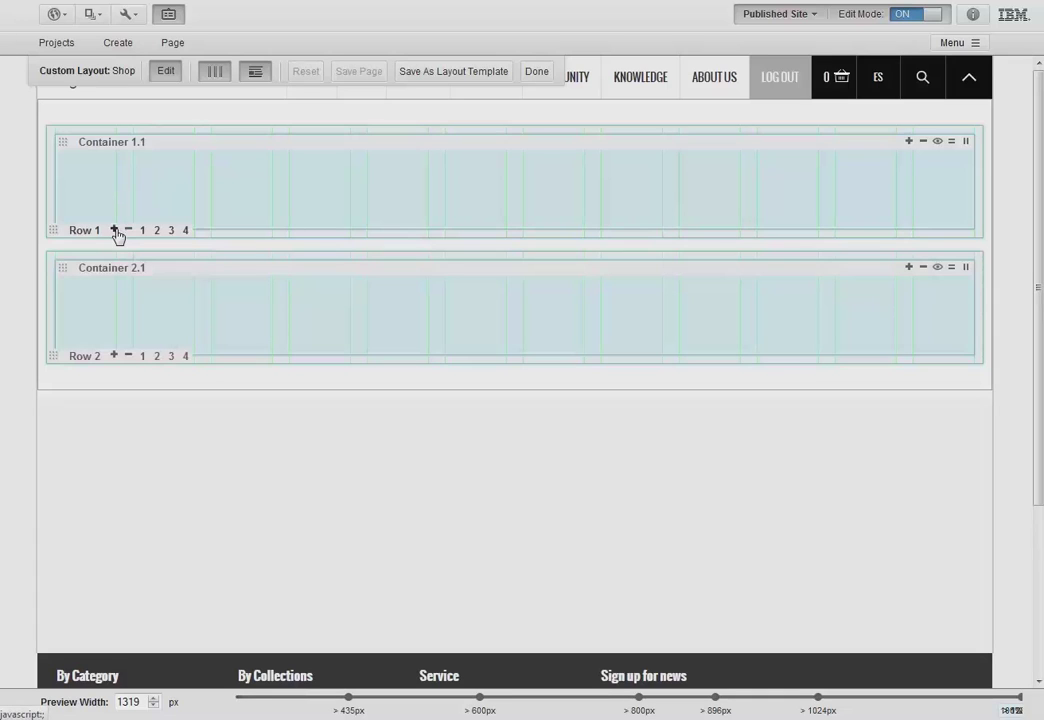
{"action": "left_click", "coordinate": [966, 268]}
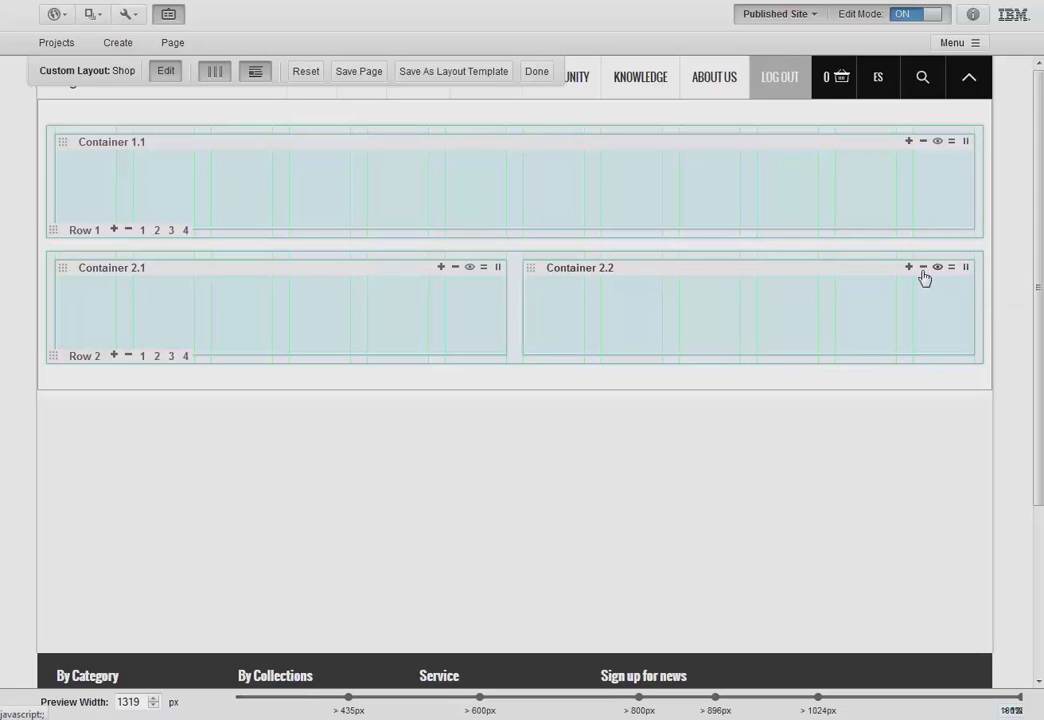
{"action": "left_click_drag", "start_coordinate": [513, 294], "coordinate": [281, 294]}
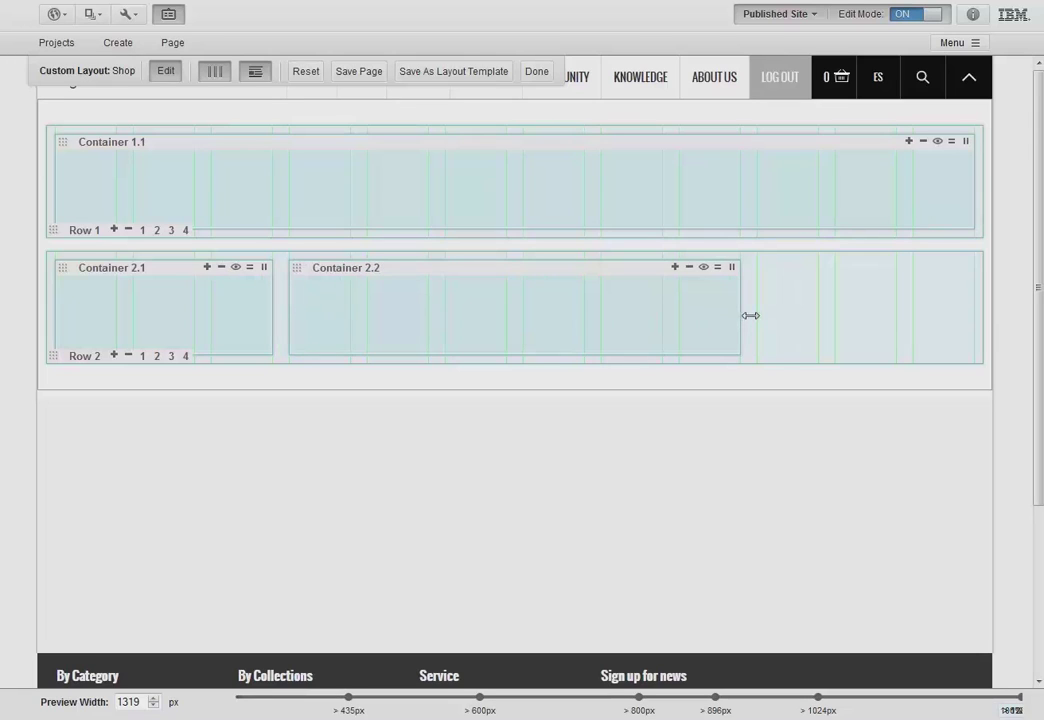
{"action": "left_click_drag", "start_coordinate": [749, 315], "coordinate": [978, 331]}
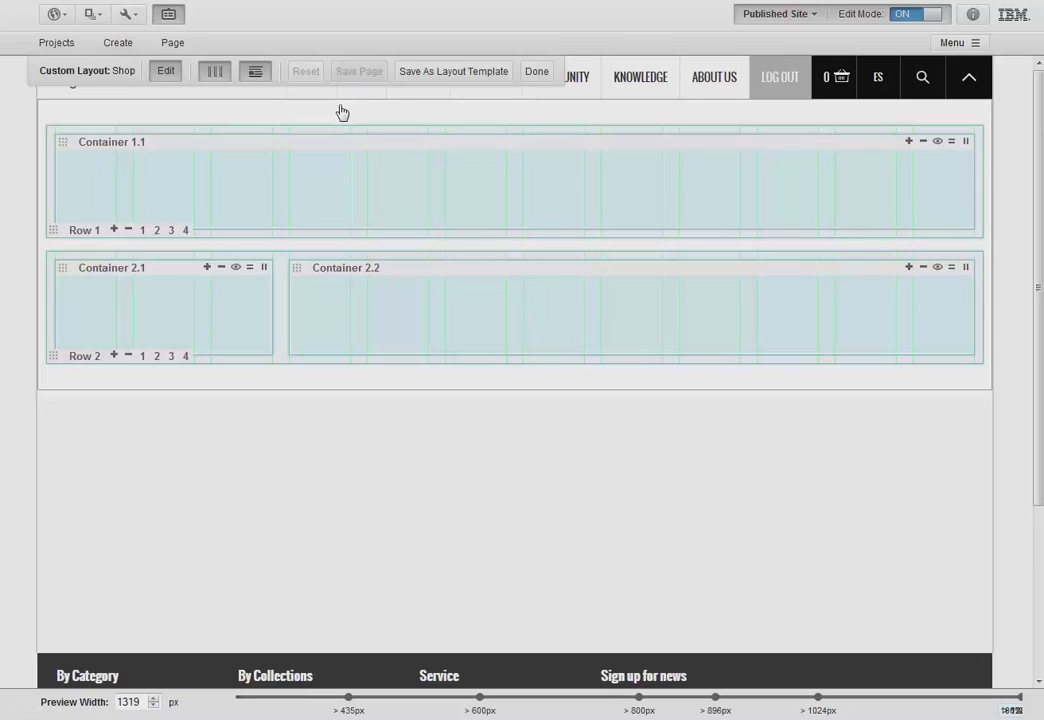
{"action": "left_click", "coordinate": [538, 78]}
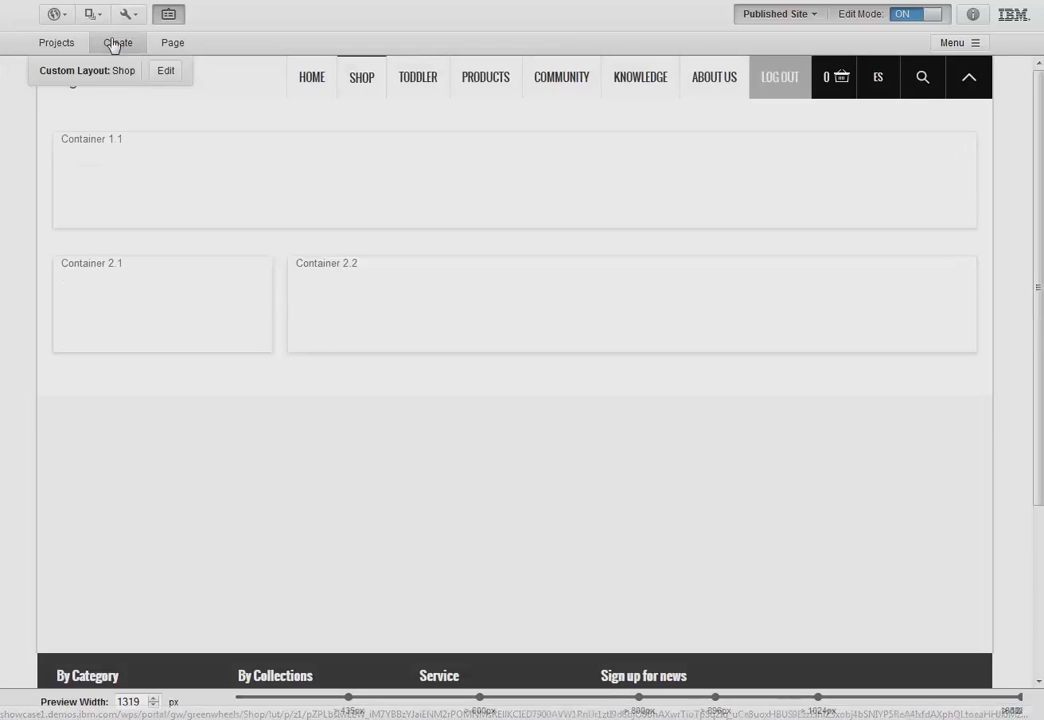
- Place the WebSphere Commerce Categories (GW) component in Container 2.1 and Products (GW) in Container 2.2
{"action": "left_click", "coordinate": [117, 44]}
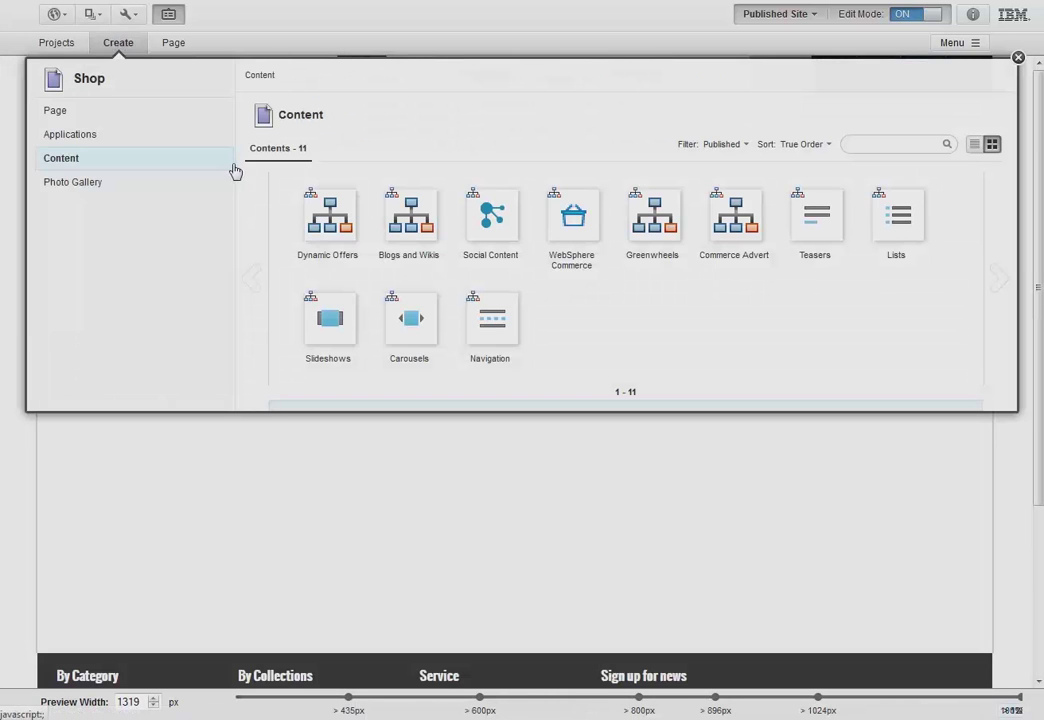
{"action": "left_click", "coordinate": [581, 243]}
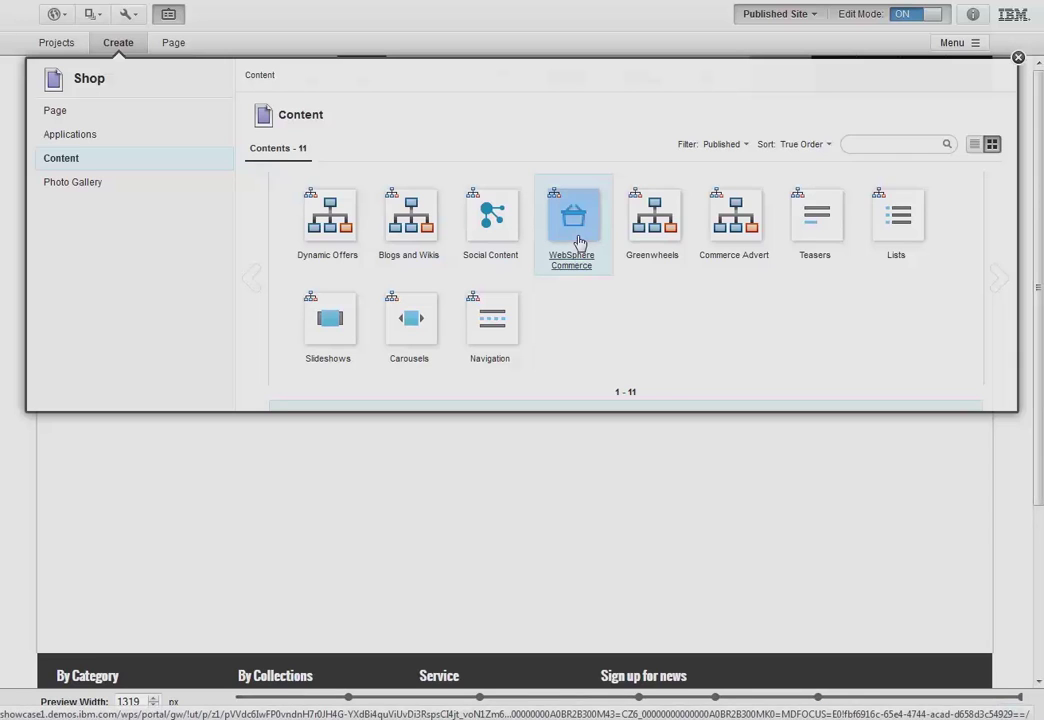
{"action": "left_click", "coordinate": [578, 240]}
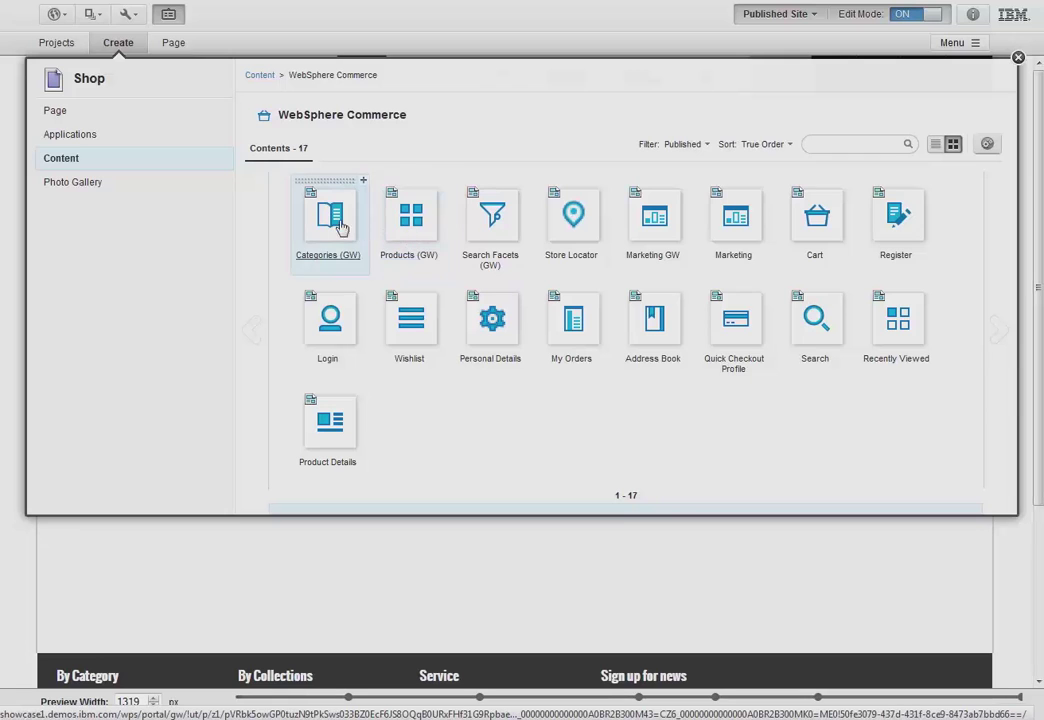
{"action": "left_click_drag", "start_coordinate": [322, 220], "coordinate": [125, 271]}
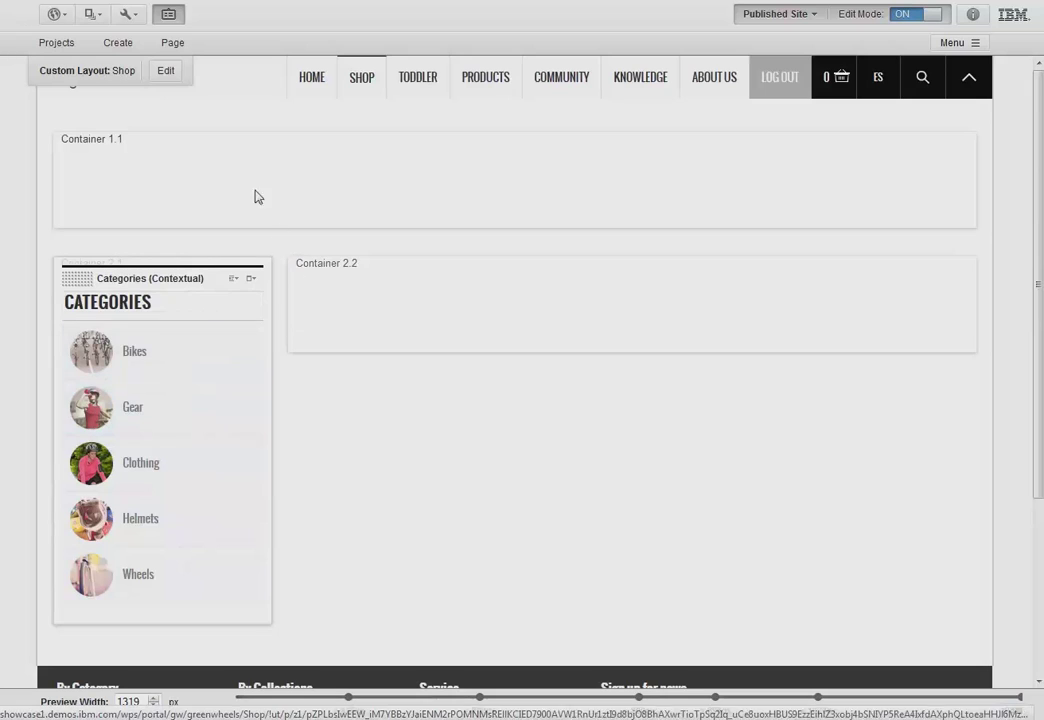
{"action": "left_click", "coordinate": [119, 45]}
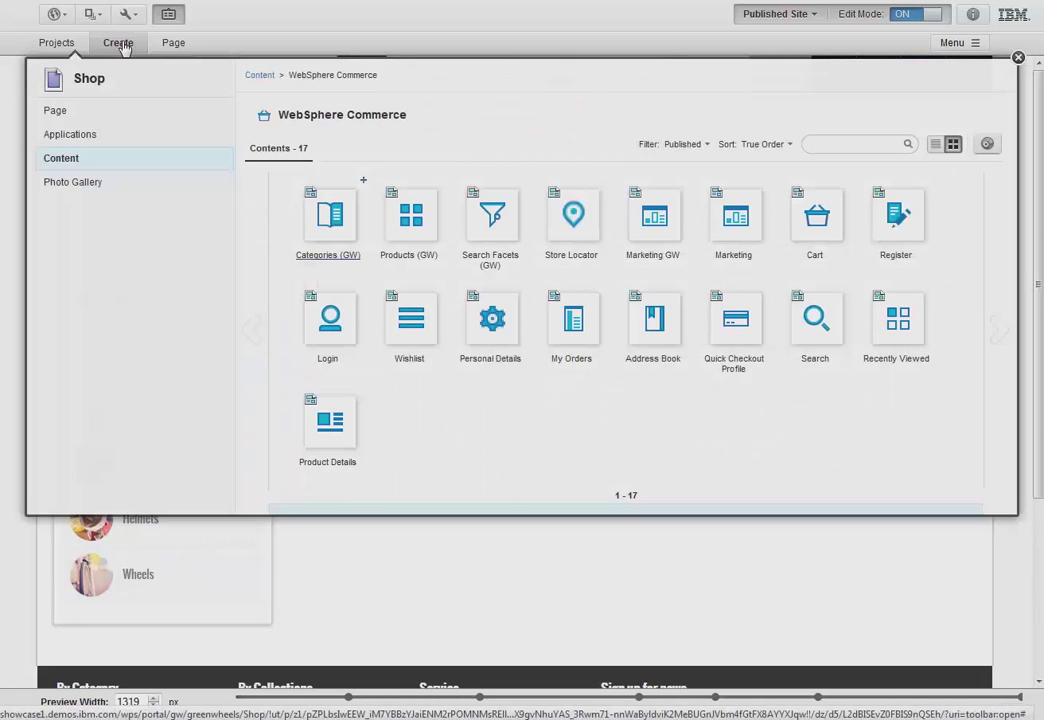
{"action": "left_click_drag", "start_coordinate": [405, 228], "coordinate": [389, 272]}
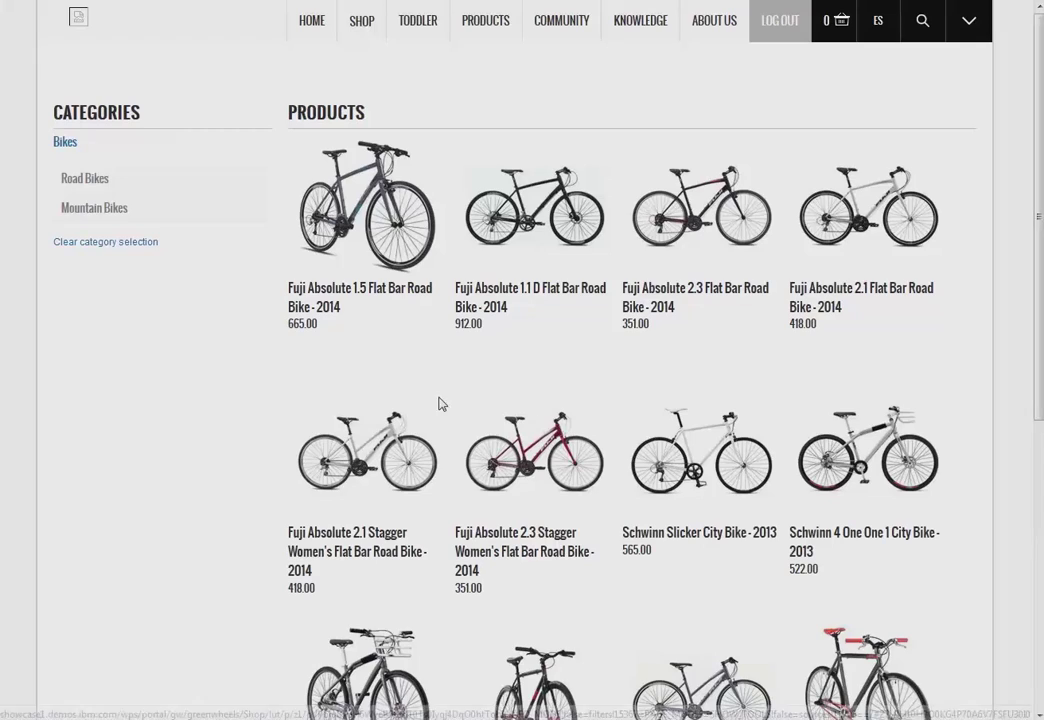
- Look through the Bikes product listing on the Shop page with the authoring tools hidden
{"action": "scroll", "coordinate": [429, 405], "scroll_direction": "down", "scroll_amount": 1}
{"action": "scroll", "coordinate": [429, 405], "scroll_direction": "down", "scroll_amount": 5}
{"action": "scroll", "coordinate": [429, 405], "scroll_direction": "up", "scroll_amount": 5}
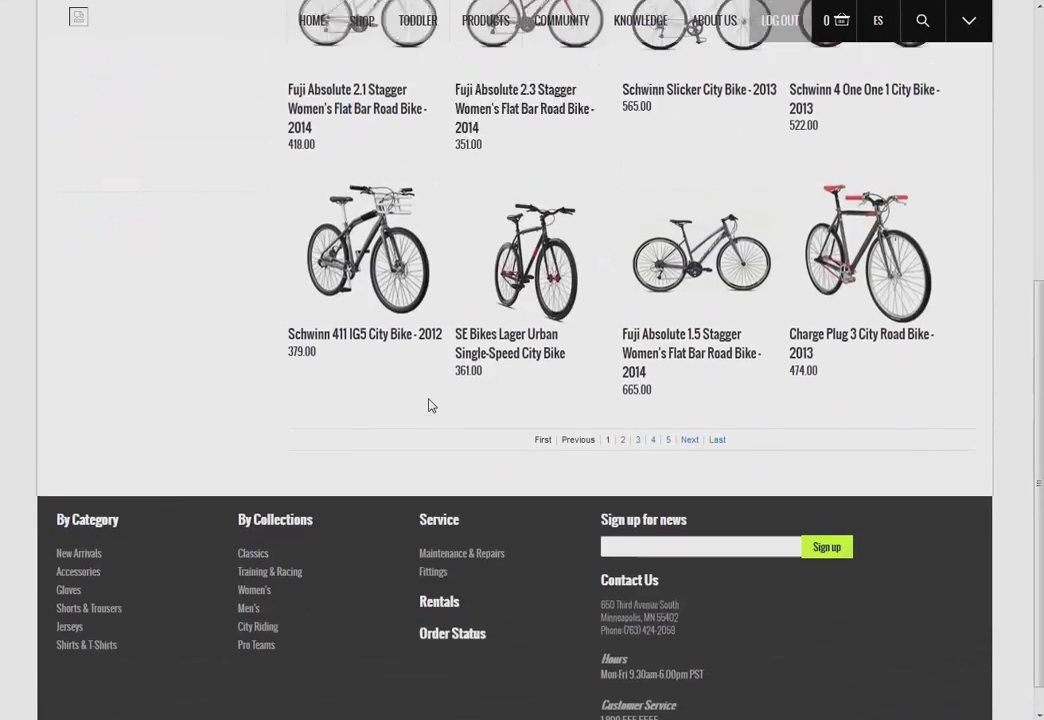
- Add the WebSphere Commerce Search Facets (GW) component below Categories in Container 2.1 of the Shop page
{"action": "left_click", "coordinate": [962, 28]}
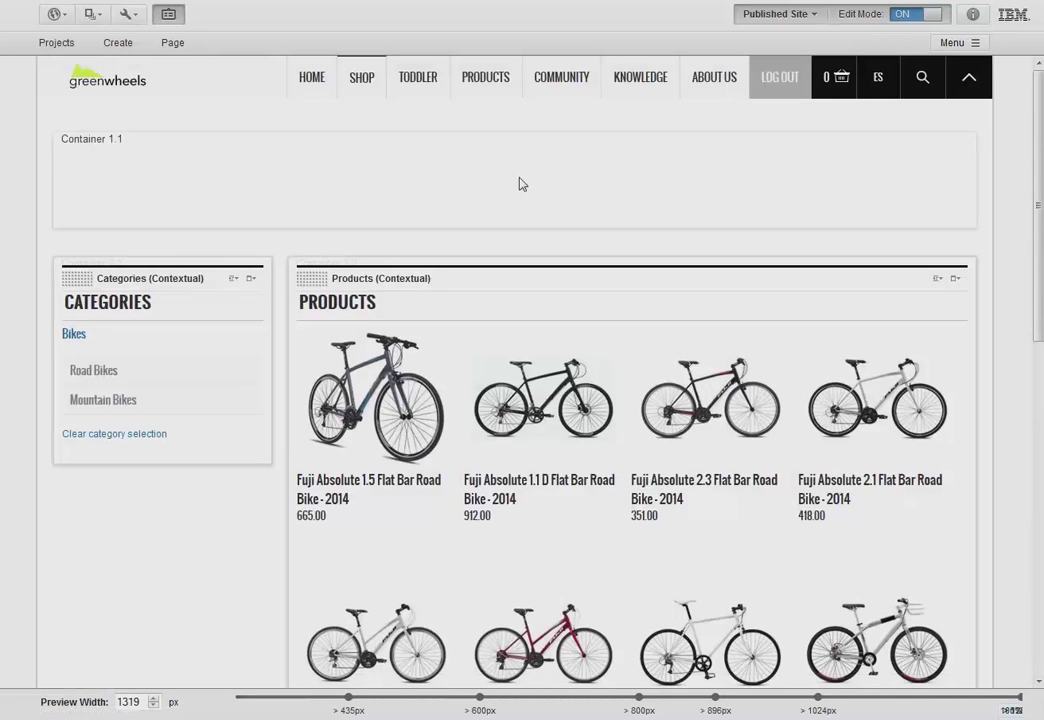
{"action": "left_click", "coordinate": [118, 42]}
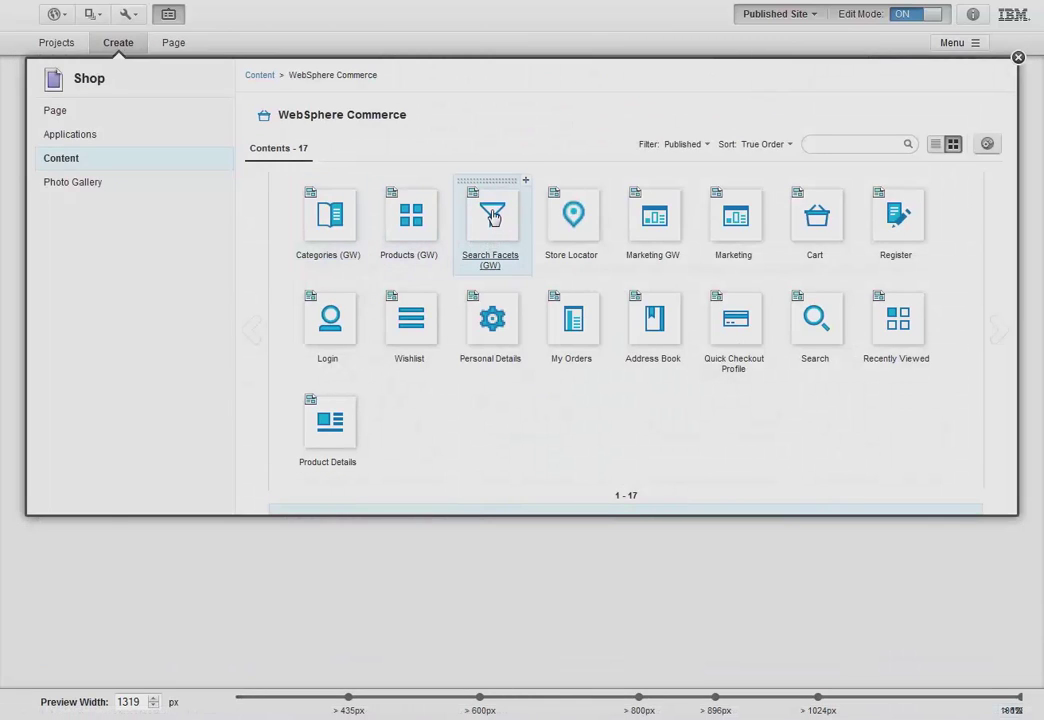
{"action": "left_click_drag", "start_coordinate": [493, 216], "coordinate": [168, 626]}
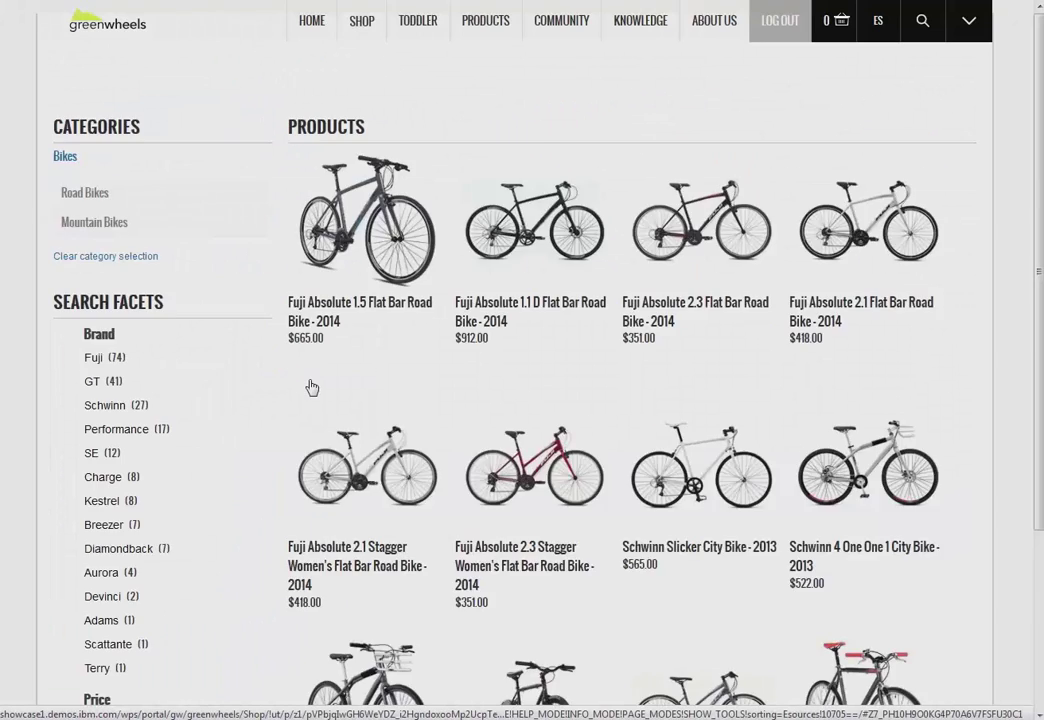
- Filter the Bikes listing on the Shop page by the Diamondback brand facet and look over the matching products
{"action": "scroll", "coordinate": [424, 428], "scroll_direction": "down", "scroll_amount": 3}
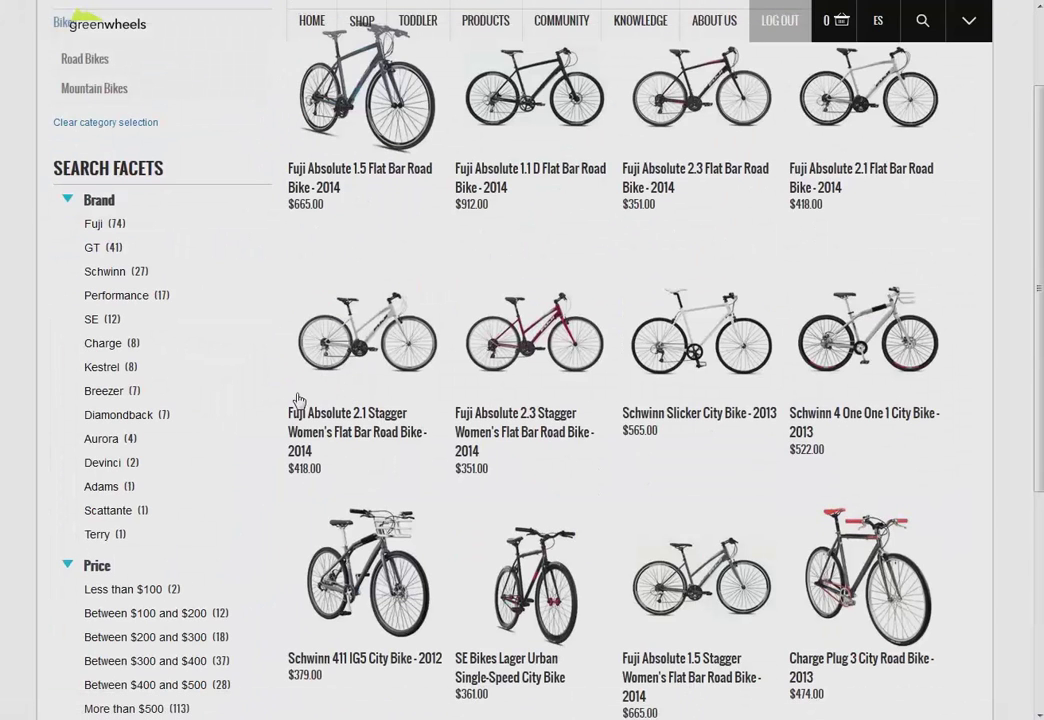
{"action": "left_click", "coordinate": [119, 416]}
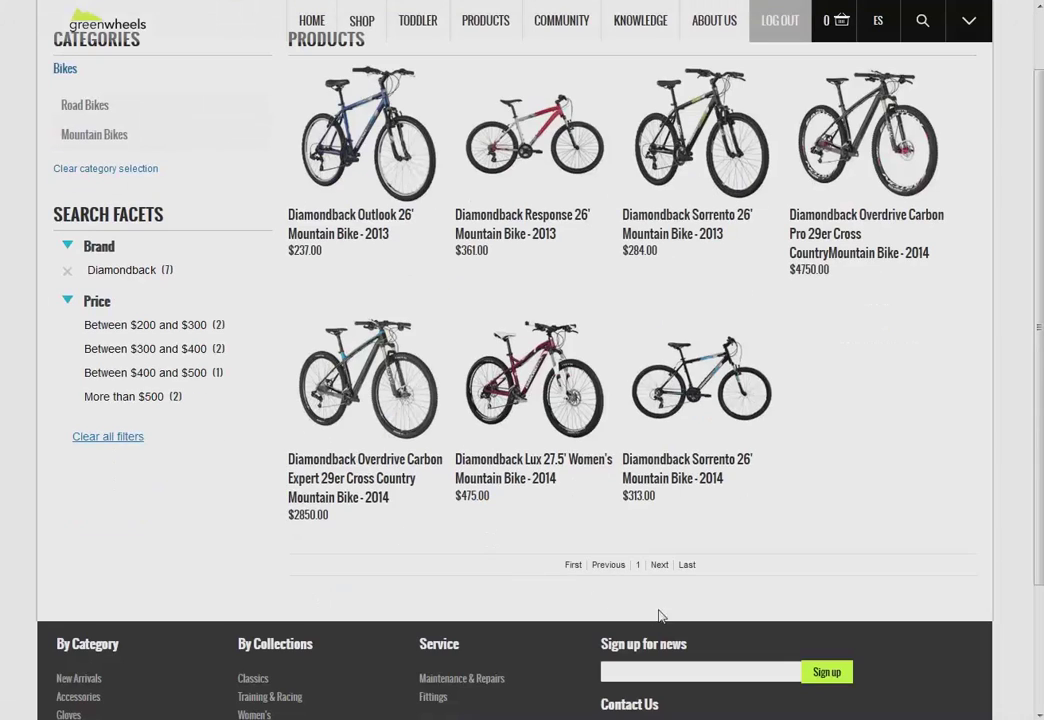
{"action": "scroll", "coordinate": [805, 450], "scroll_direction": "up", "scroll_amount": 1}
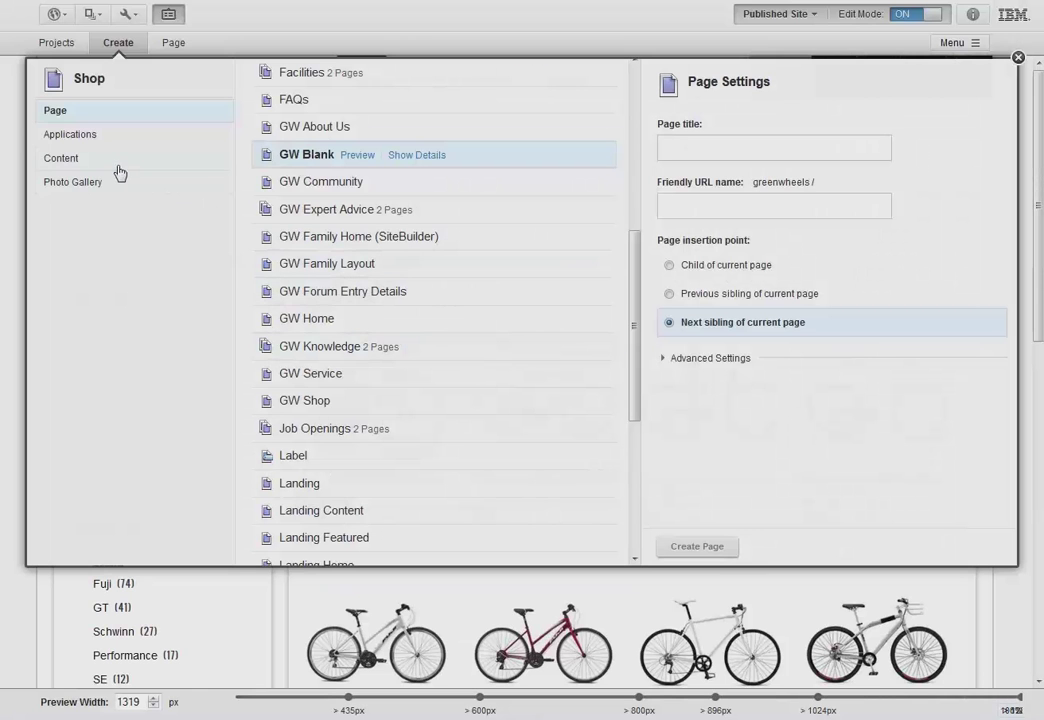
- Add the Greenwheels Page Banner Promo content to Container 1.1 at the top of the Shop page
{"action": "left_click", "coordinate": [80, 161]}
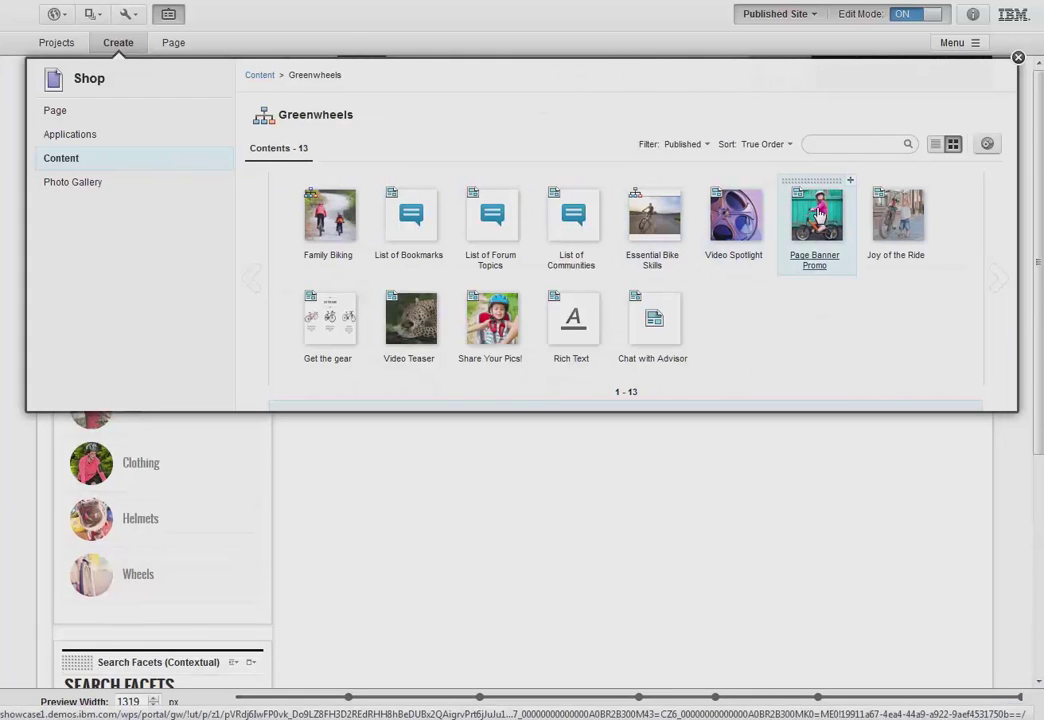
{"action": "left_click_drag", "start_coordinate": [818, 213], "coordinate": [492, 144]}
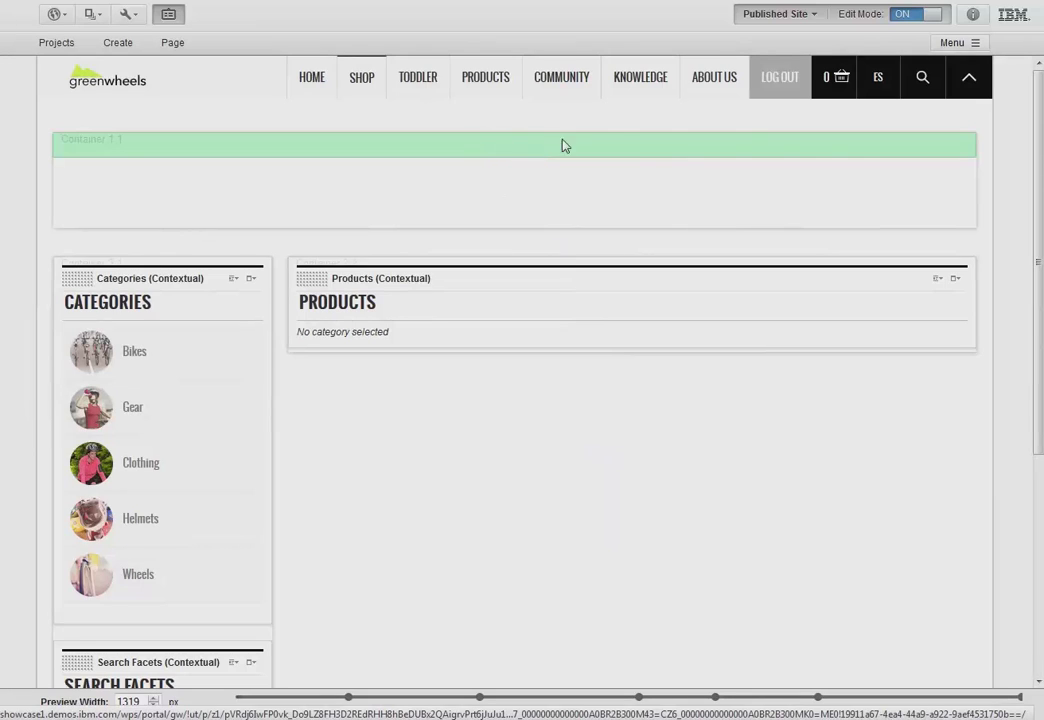
{"action": "left_click_drag", "start_coordinate": [962, 157], "coordinate": [967, 157]}
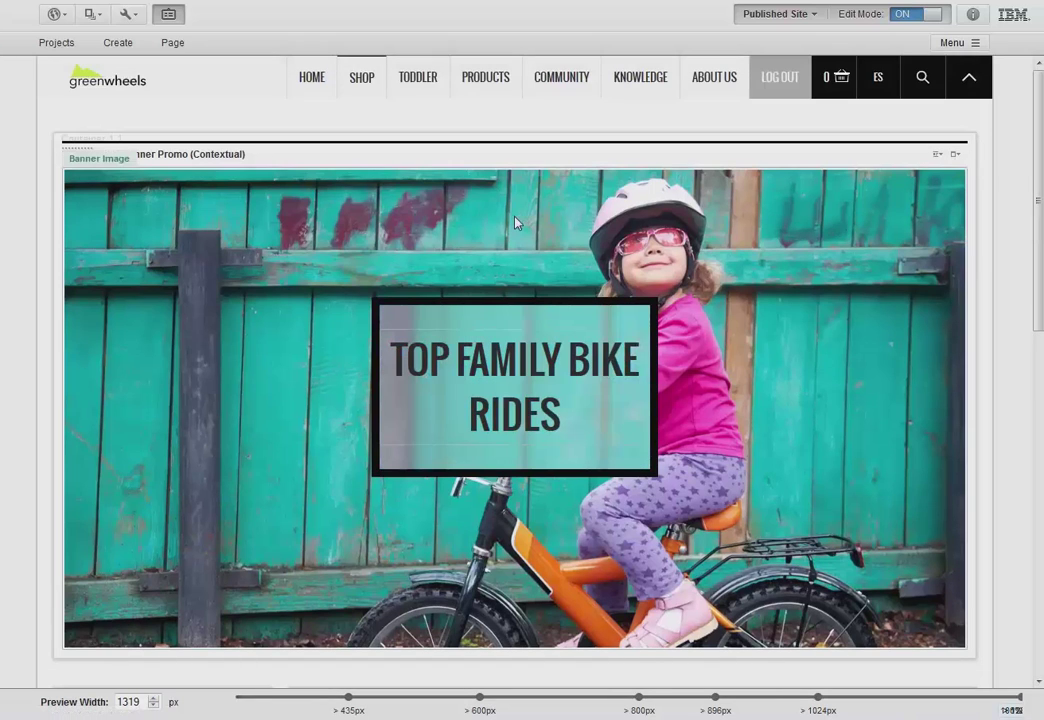
- Replace the Shop banner image with expertadvice.png, keeping the 1440 by 960 dimensions, and save it
{"action": "left_click", "coordinate": [515, 222]}
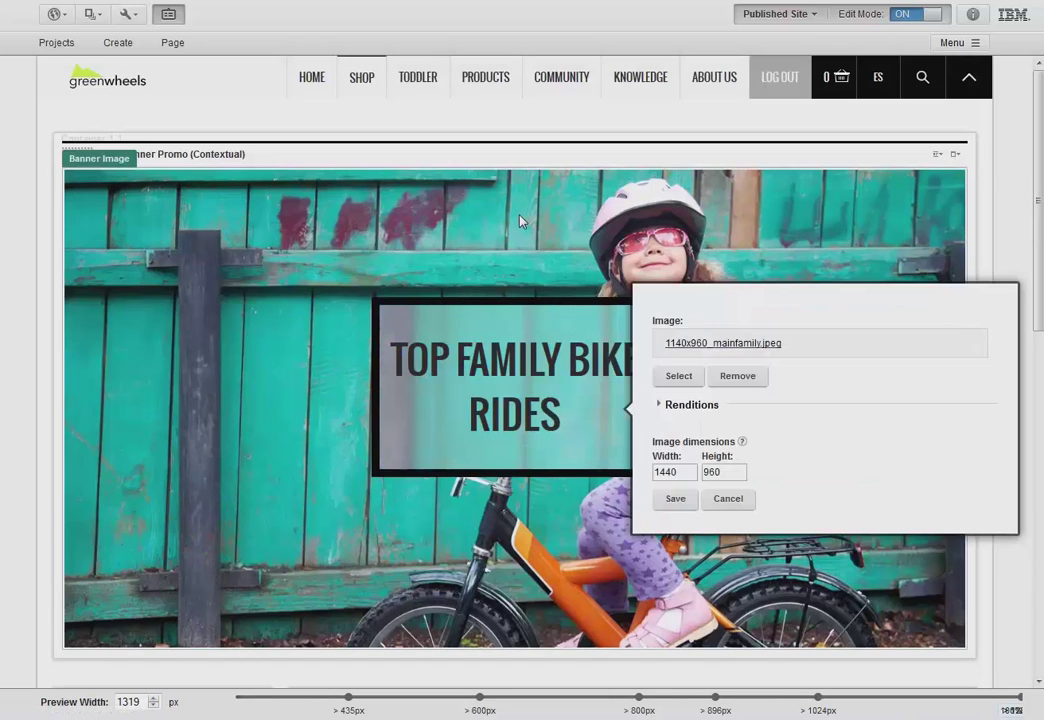
{"action": "left_click", "coordinate": [678, 378]}
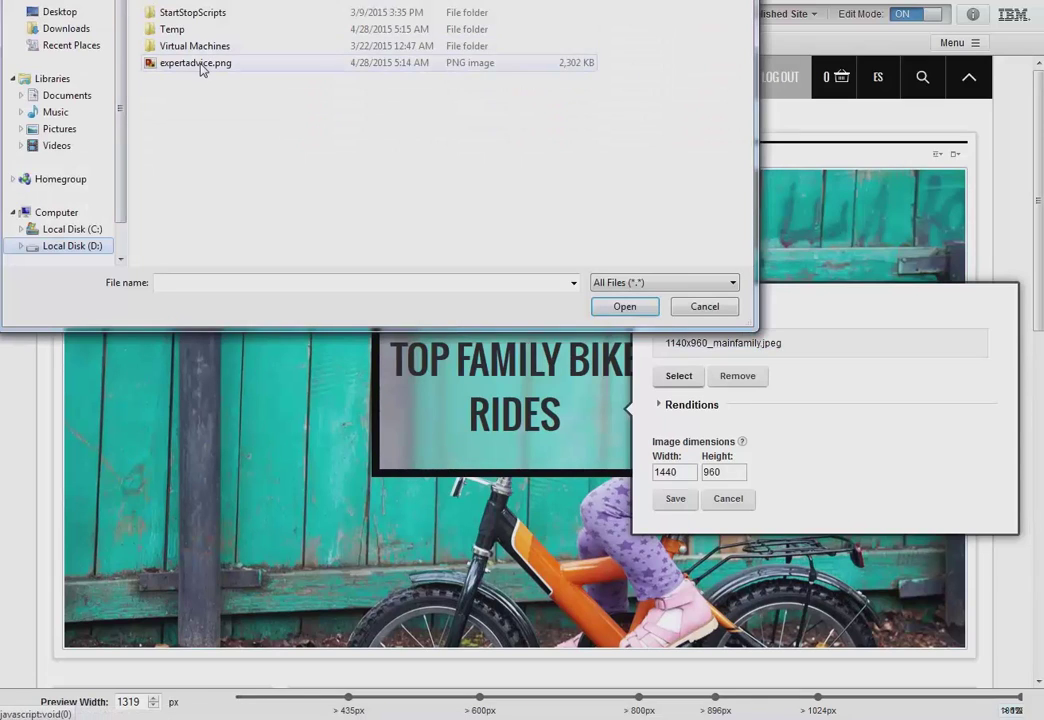
{"action": "left_click", "coordinate": [200, 66]}
{"action": "double_click", "coordinate": [200, 66]}
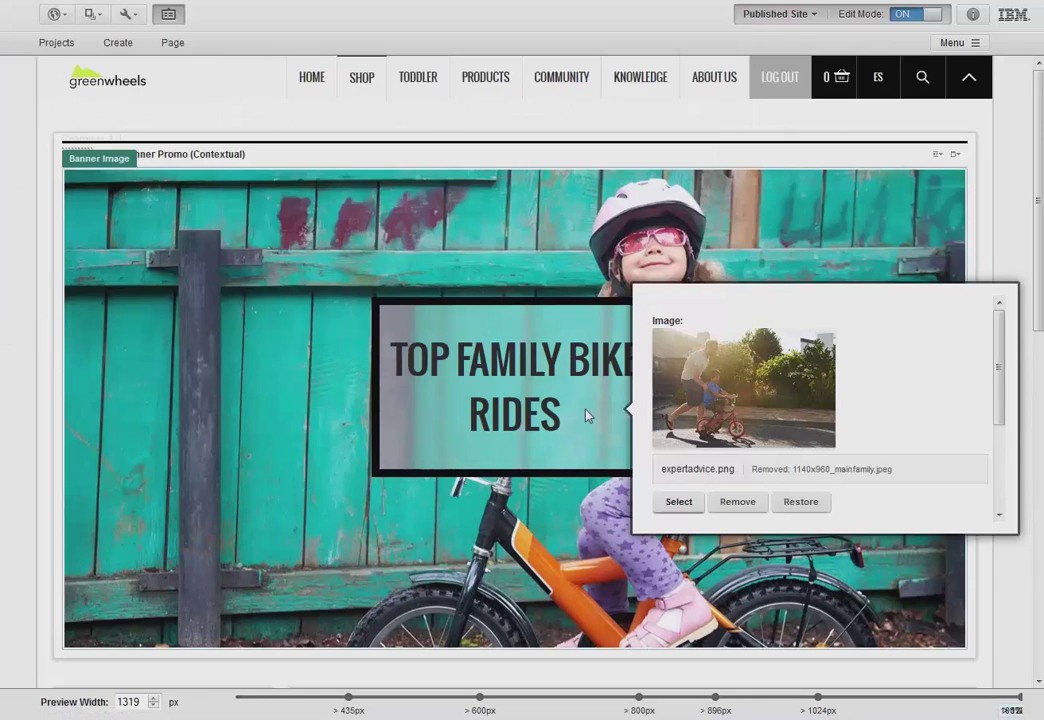
{"action": "scroll", "coordinate": [700, 430], "scroll_direction": "down", "scroll_amount": 3}
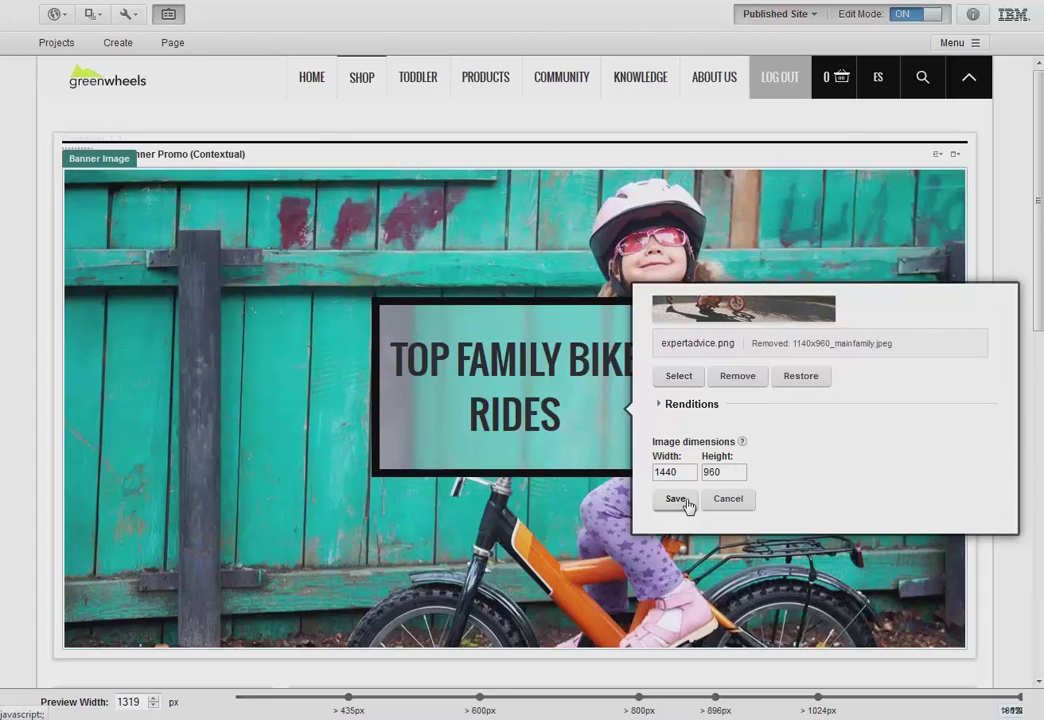
{"action": "left_click", "coordinate": [687, 504]}
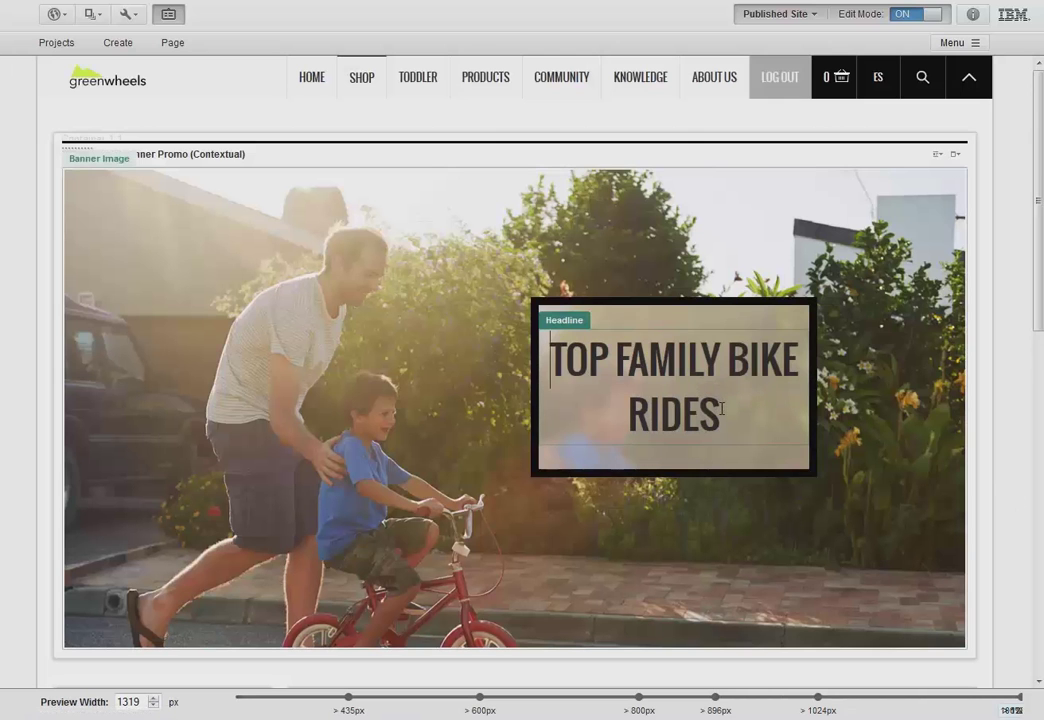
- Change the Shop banner headline to "NEW TODDLER BIKES ARE HERE!"
{"action": "left_click_drag", "start_coordinate": [721, 408], "coordinate": [551, 354]}
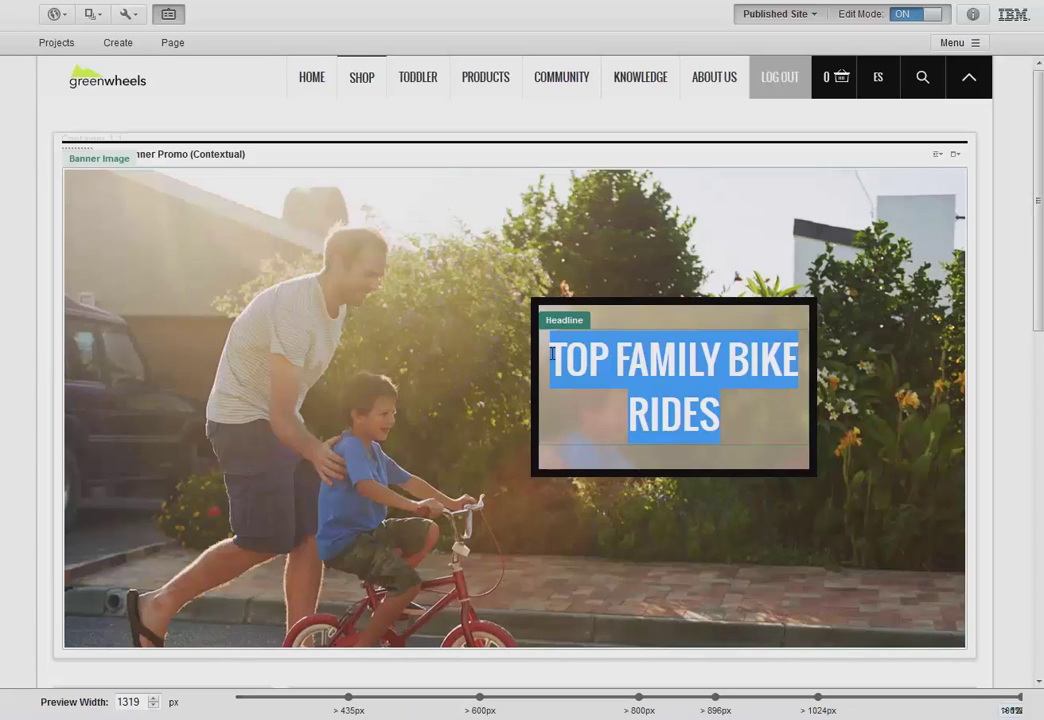
{"action": "type", "text": "TODDLE"}
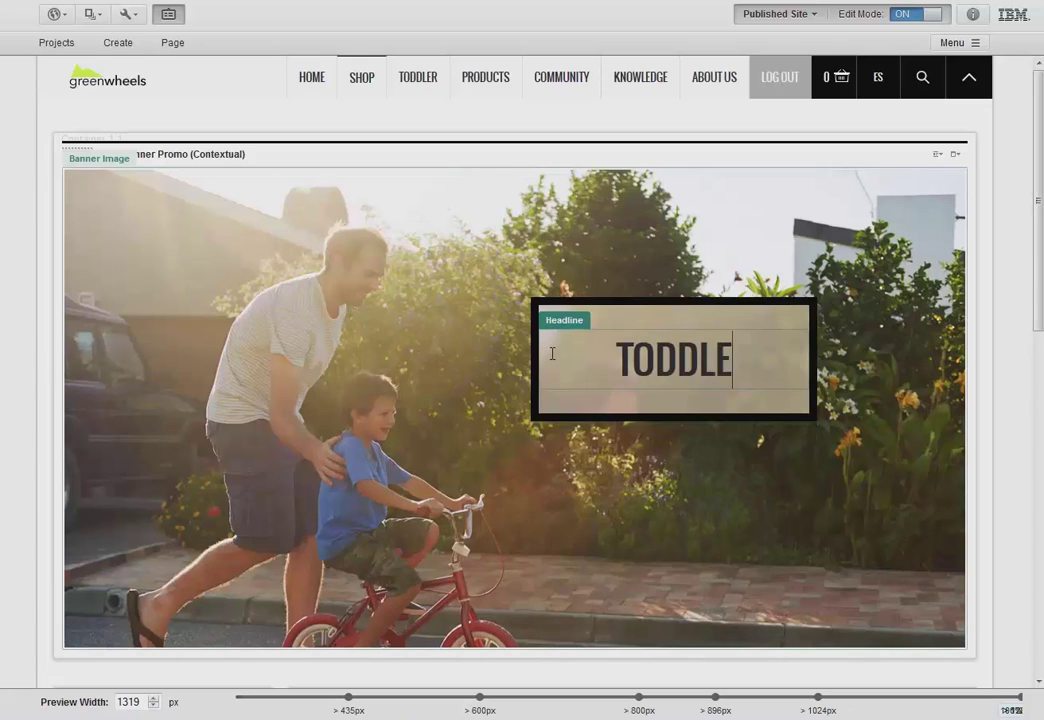
{"action": "type", "text": "R BIKE"}
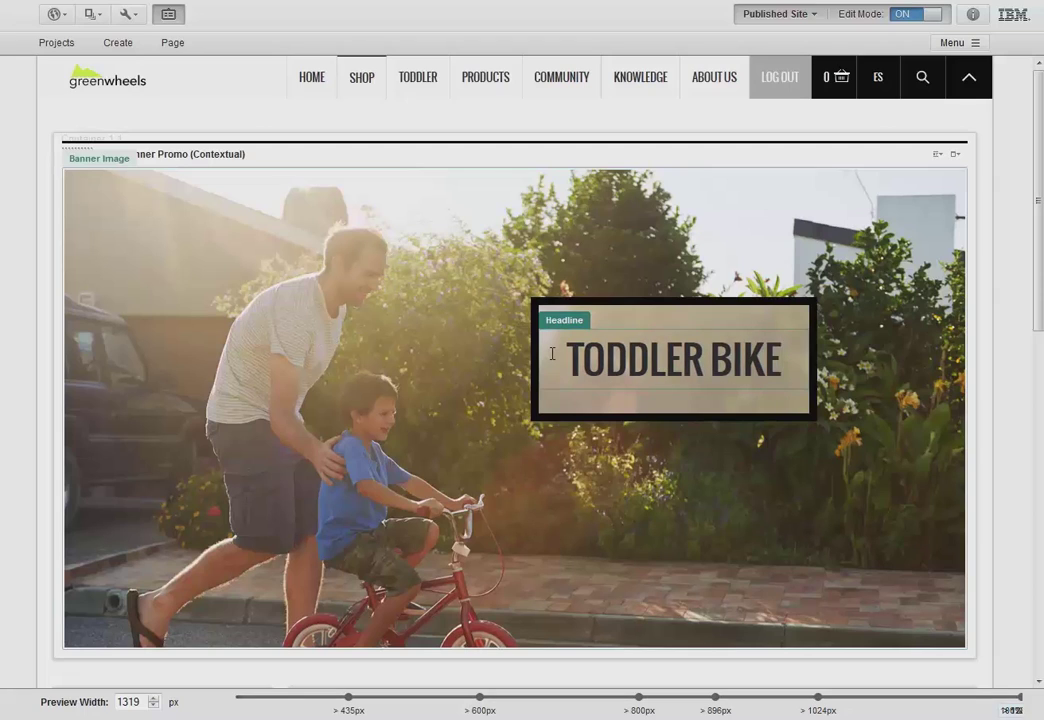
{"action": "triple_click", "coordinate": [551, 354]}
{"action": "type", "text": "NEW "}
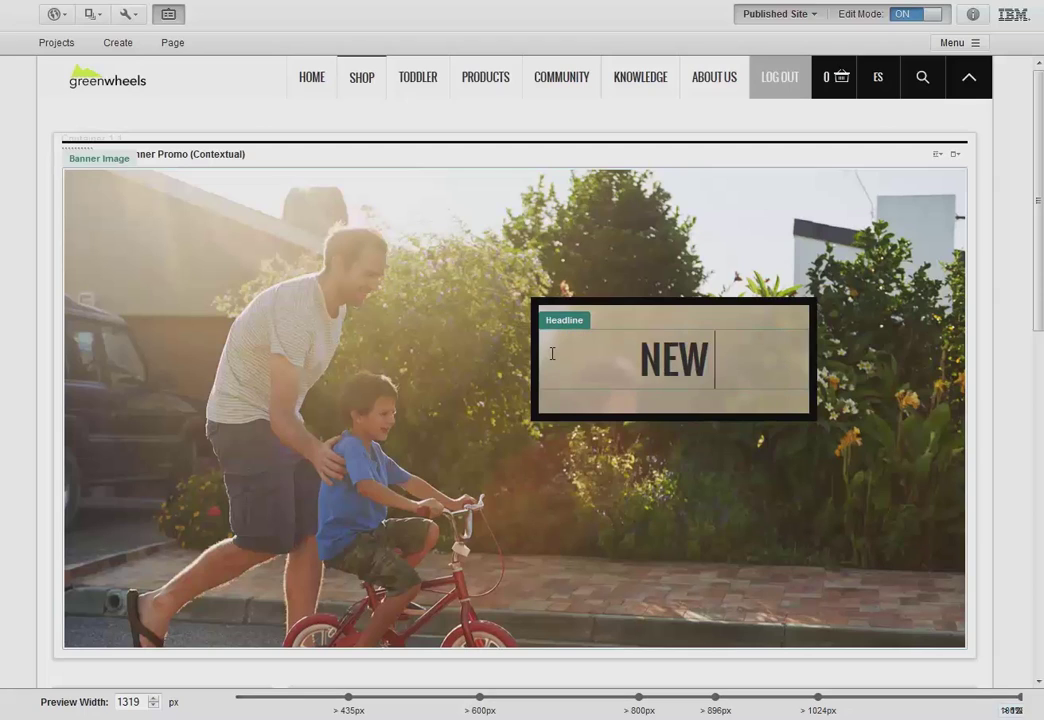
{"action": "type", "text": "TODDLER"}
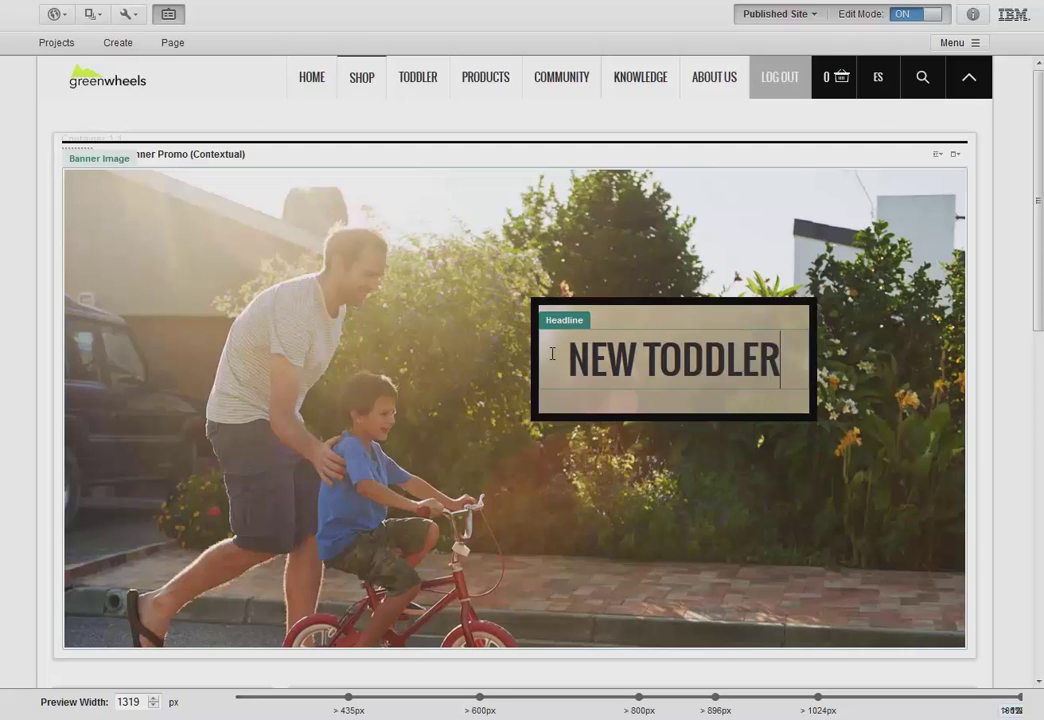
{"action": "type", "text": " BIKES"}
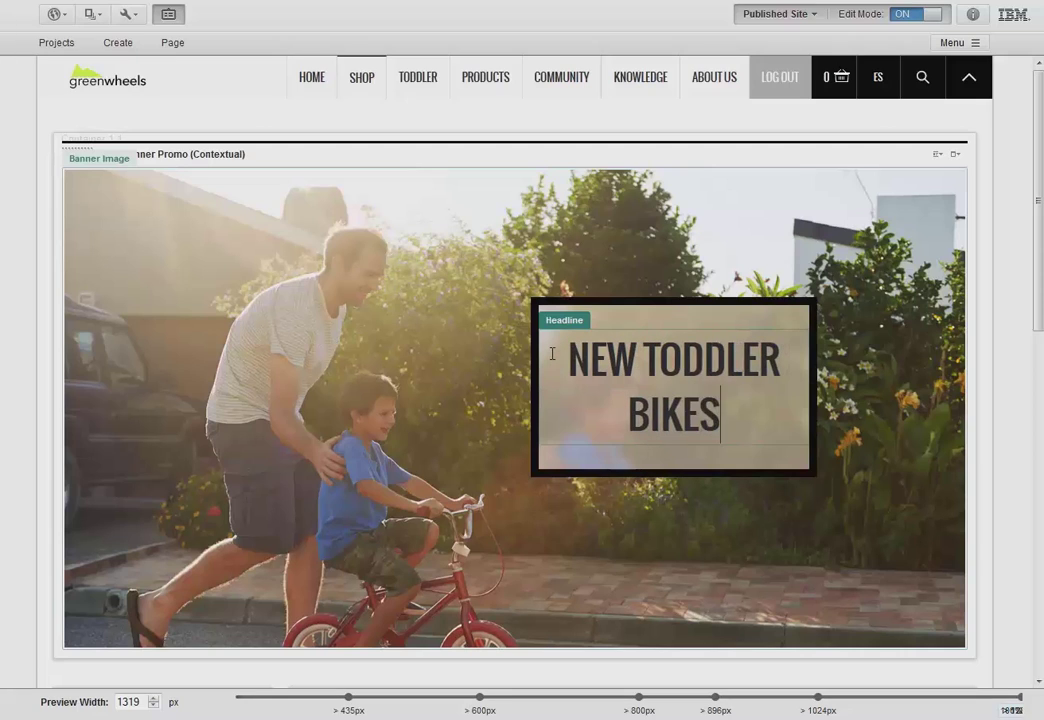
{"action": "type", "text": " ARE HERE!"}
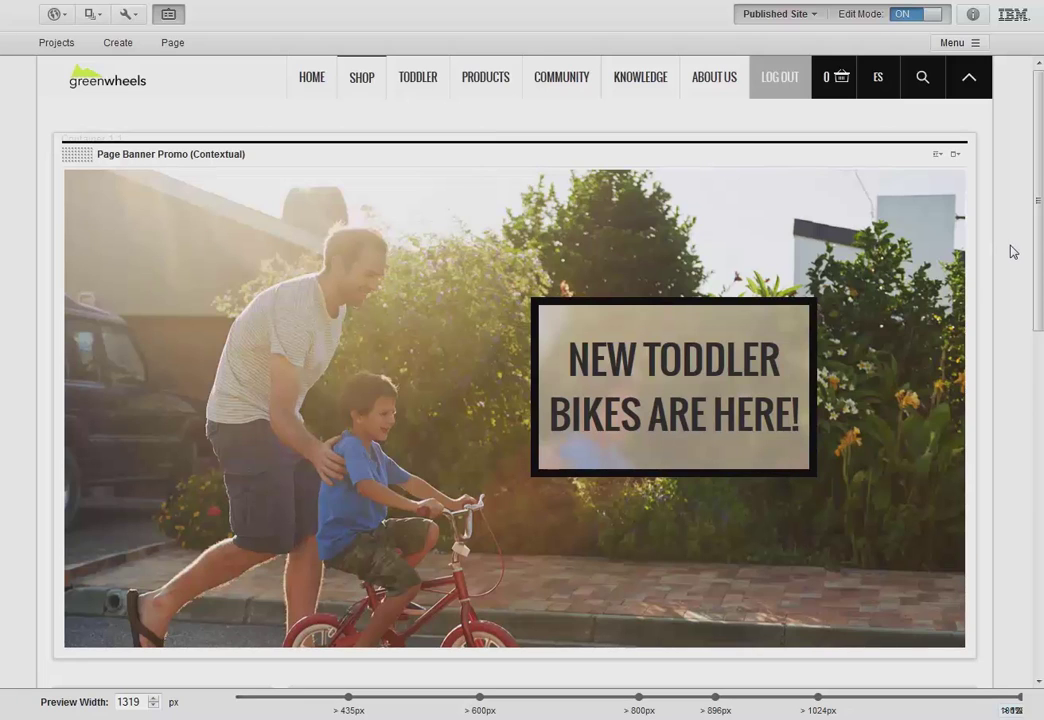
- Hide the authoring tools and check the Bikes listing on the Shop page, filtered by price between $100 and $200
{"action": "scroll", "coordinate": [1012, 253], "scroll_direction": "down", "scroll_amount": 4}
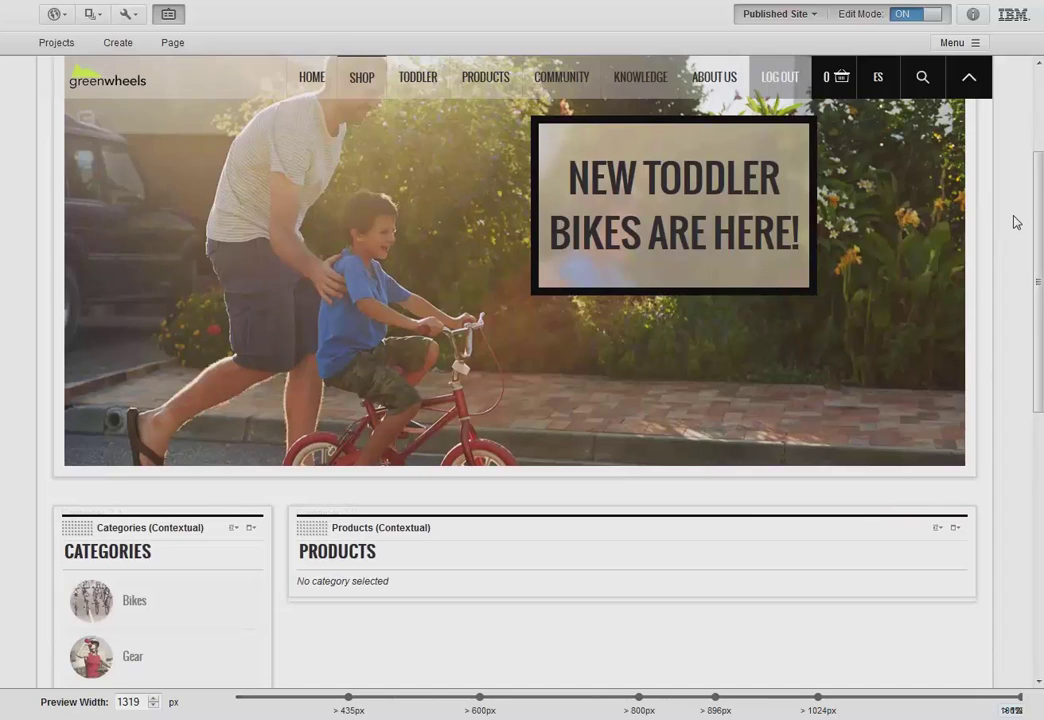
{"action": "scroll", "coordinate": [1013, 220], "scroll_direction": "down", "scroll_amount": 5}
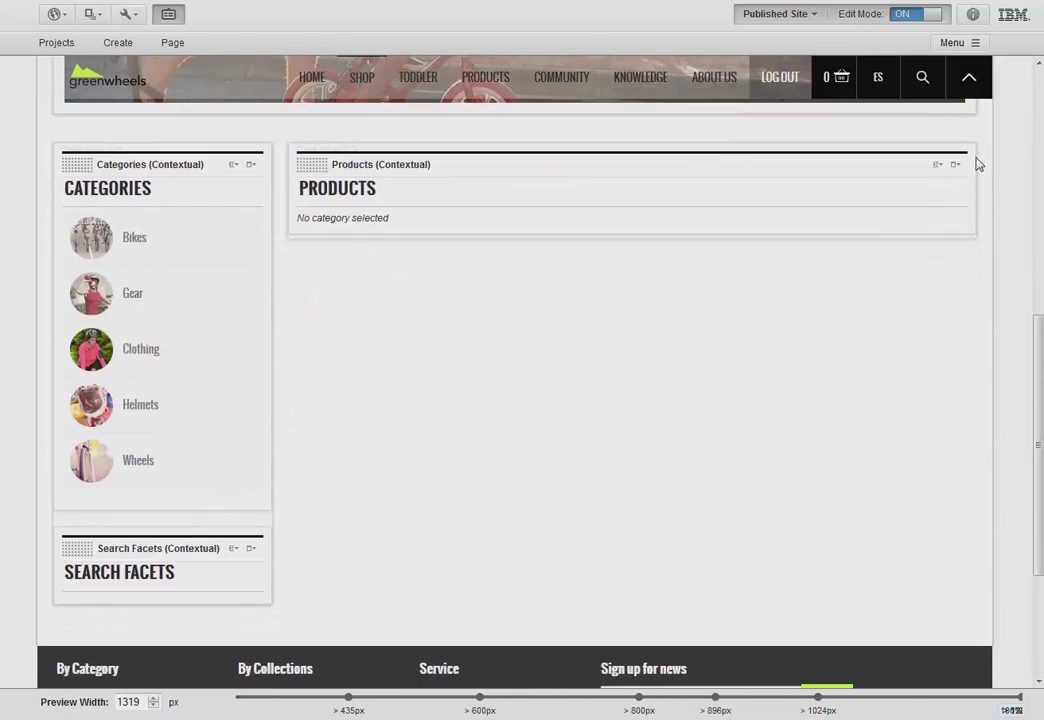
{"action": "left_click", "coordinate": [972, 79]}
{"action": "scroll", "coordinate": [175, 424], "scroll_direction": "down", "scroll_amount": 10}
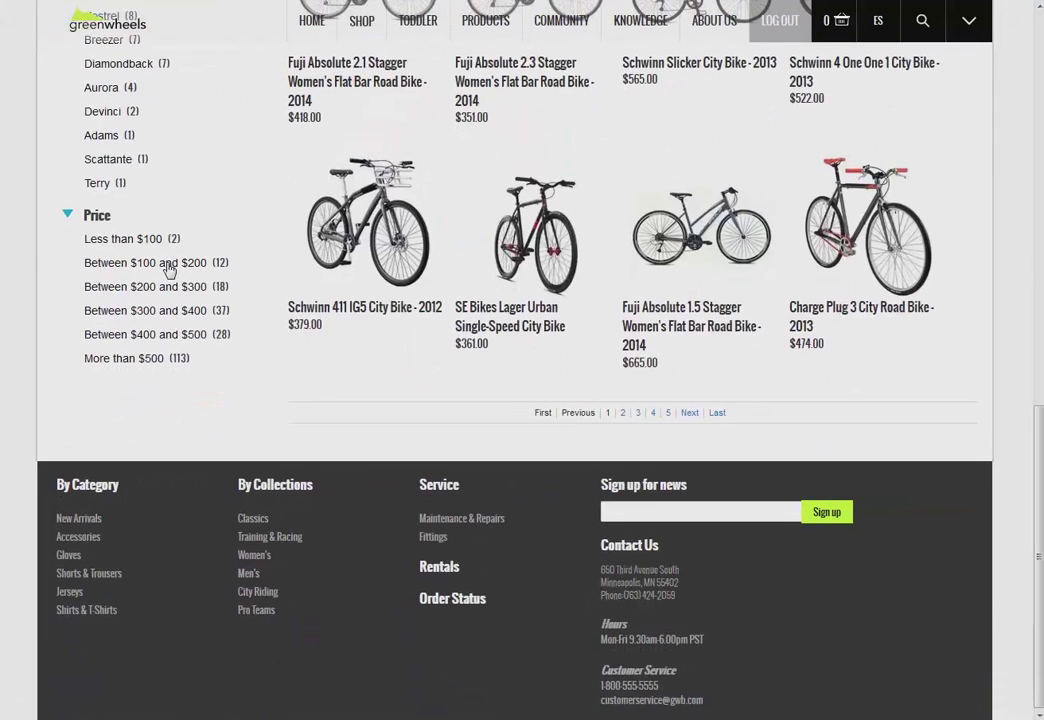
{"action": "left_click", "coordinate": [340, 350]}
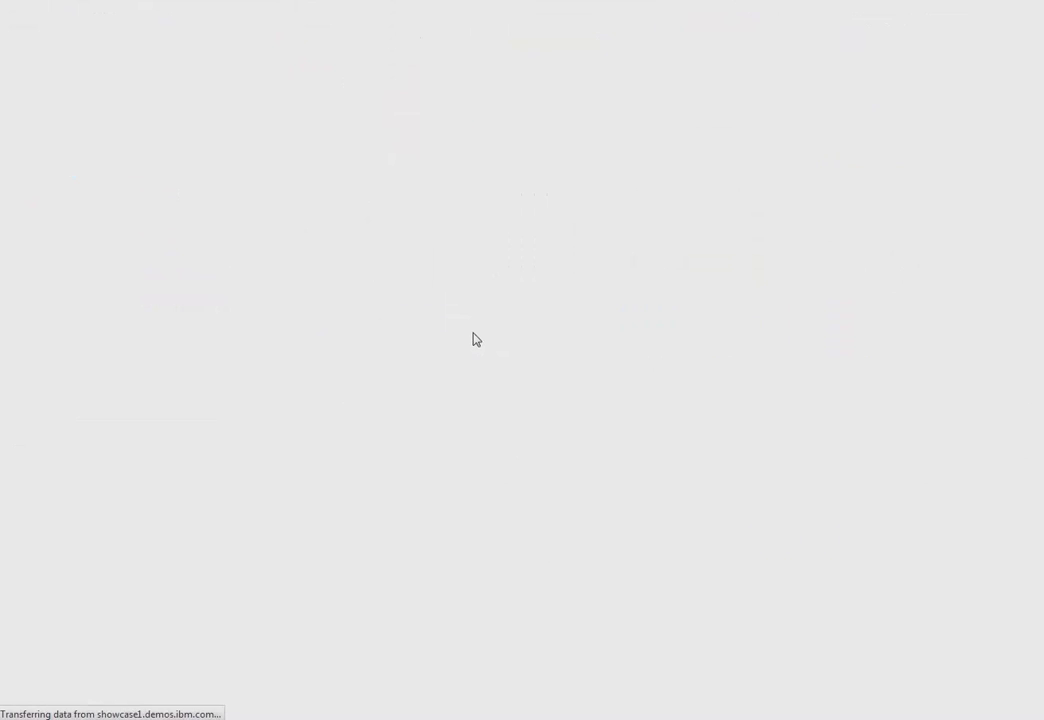
{"action": "scroll", "coordinate": [470, 335], "scroll_direction": "down", "scroll_amount": 5}
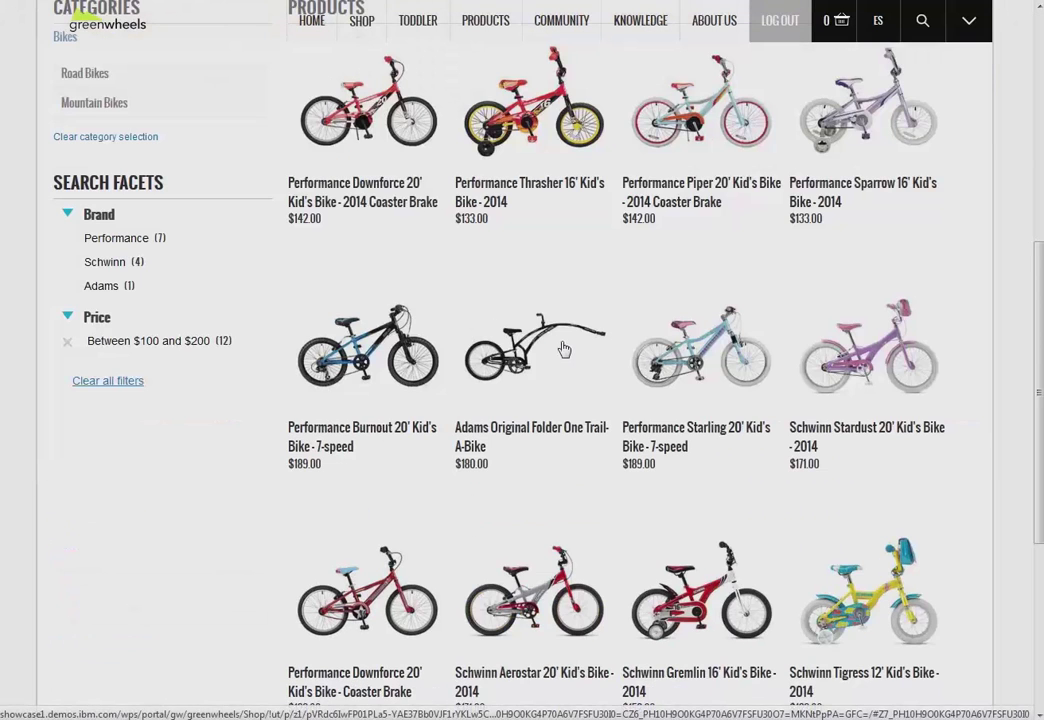
{"action": "scroll", "coordinate": [560, 345], "scroll_direction": "up", "scroll_amount": 5}
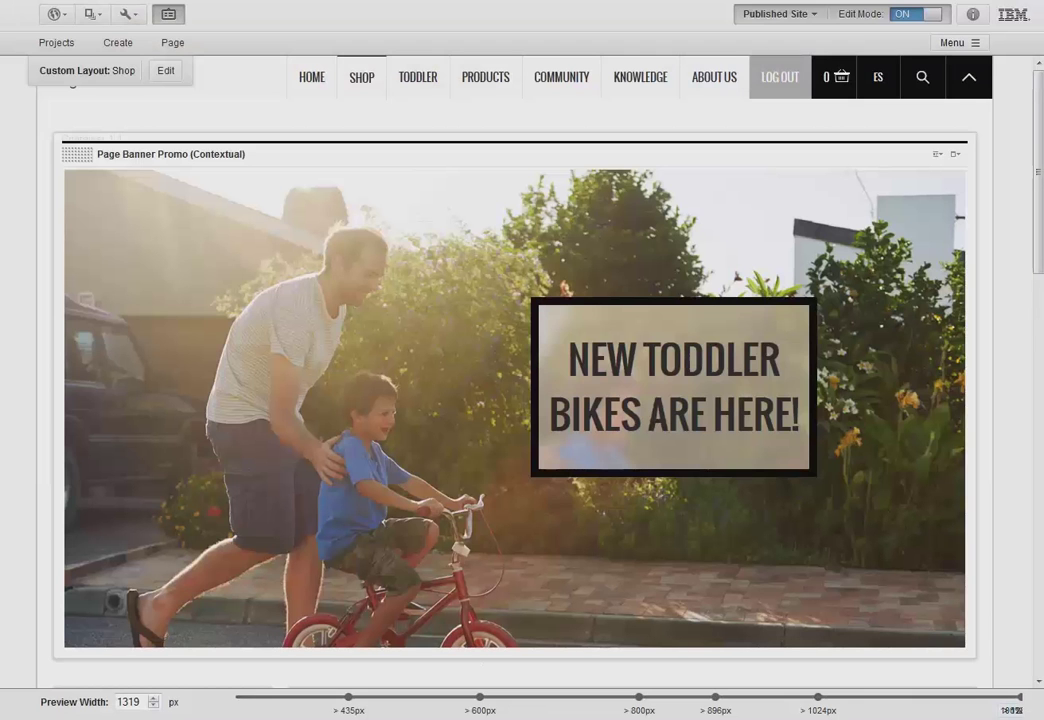
- Review the data source and list appearance in the Products component's read form on the Shop page, and close the form
{"action": "left_click_drag", "start_coordinate": [1038, 180], "coordinate": [1032, 345]}
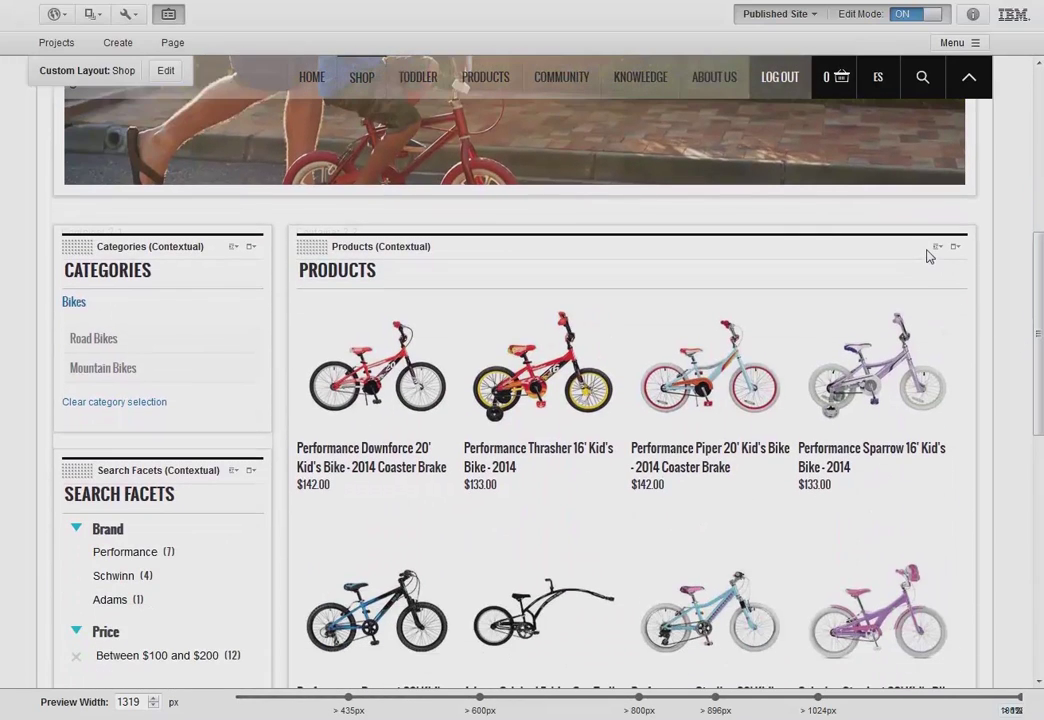
{"action": "left_click", "coordinate": [938, 247]}
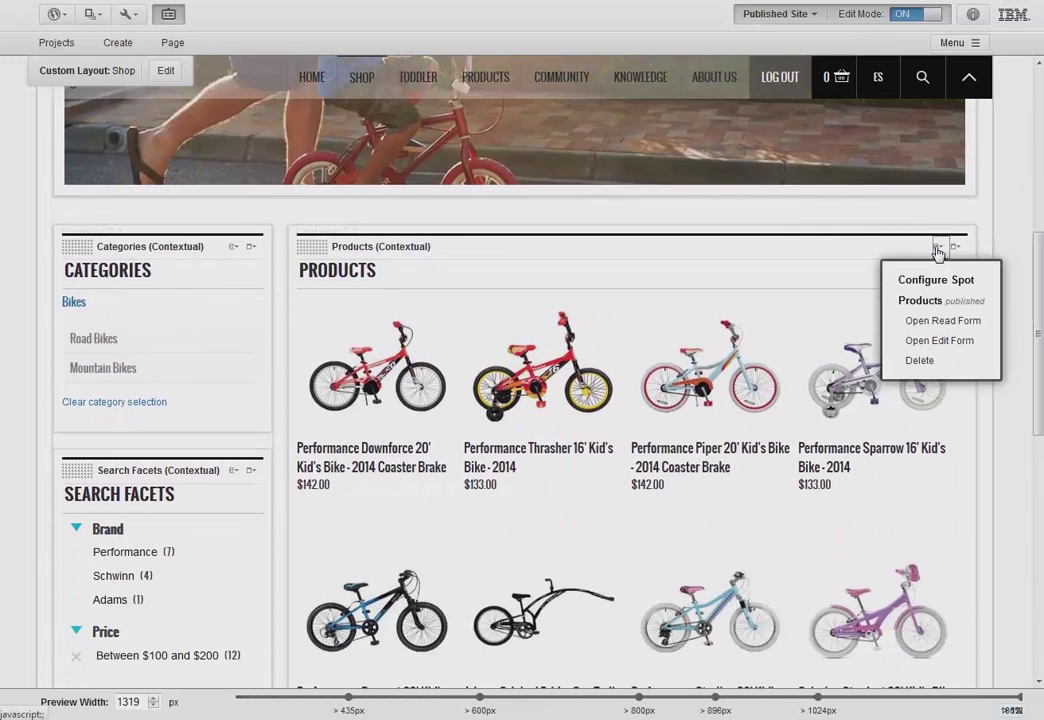
{"action": "left_click", "coordinate": [929, 327]}
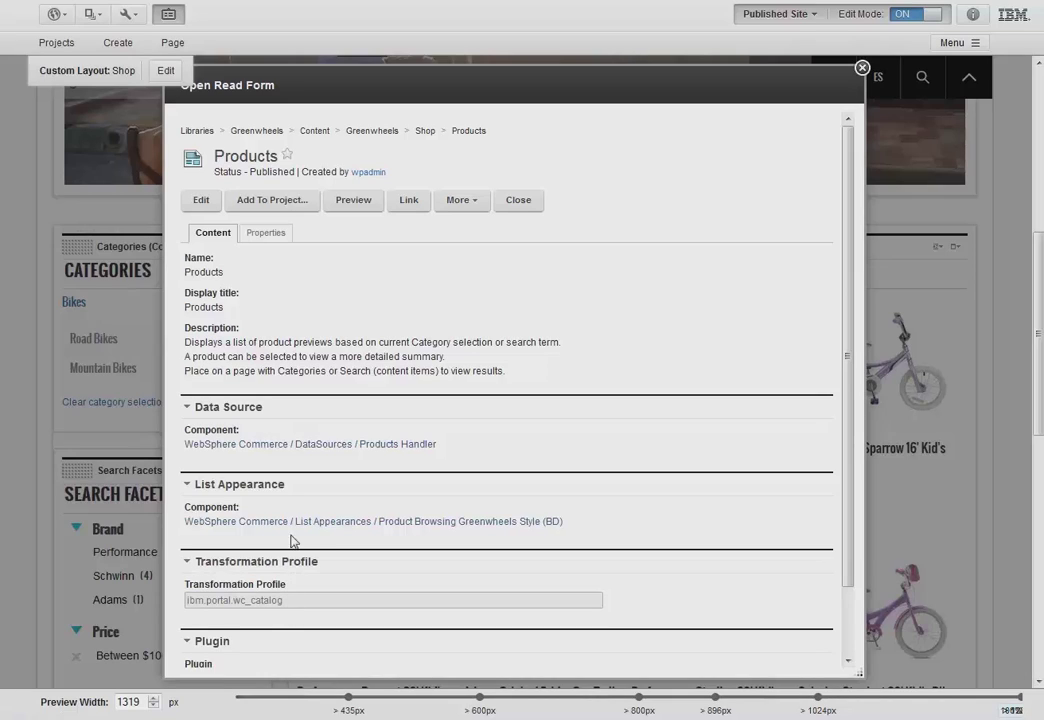
{"action": "left_click", "coordinate": [528, 209]}
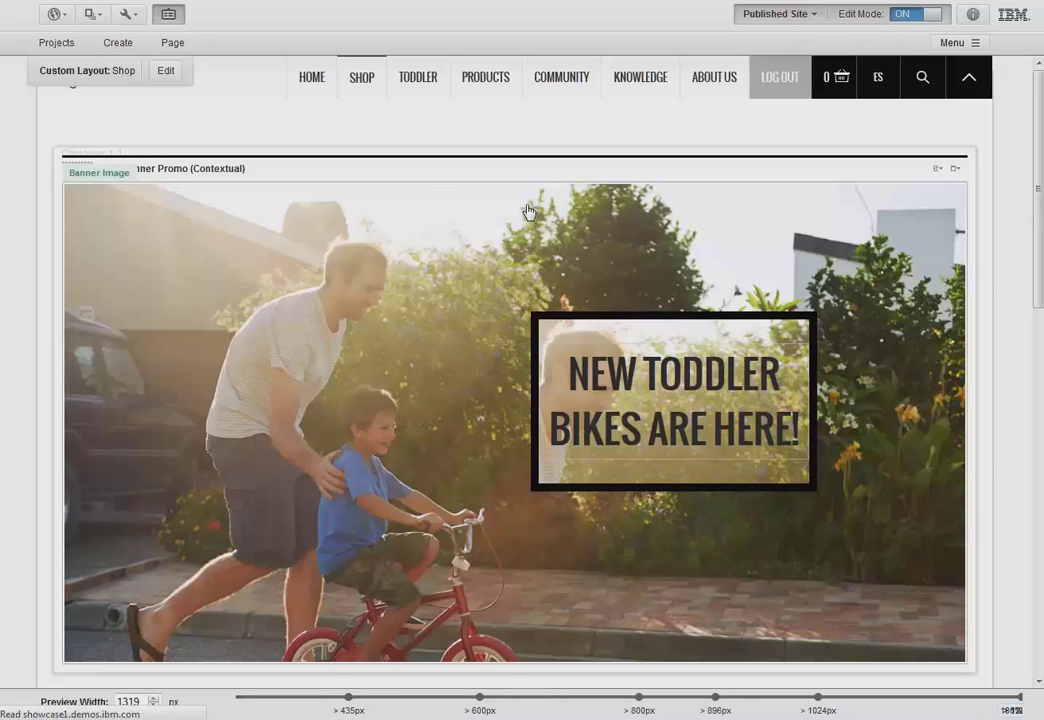
- Add the Chat with Advisor content above Categories in Container 2.1 of the Shop page
{"action": "scroll", "coordinate": [483, 258], "scroll_direction": "up", "scroll_amount": 4}
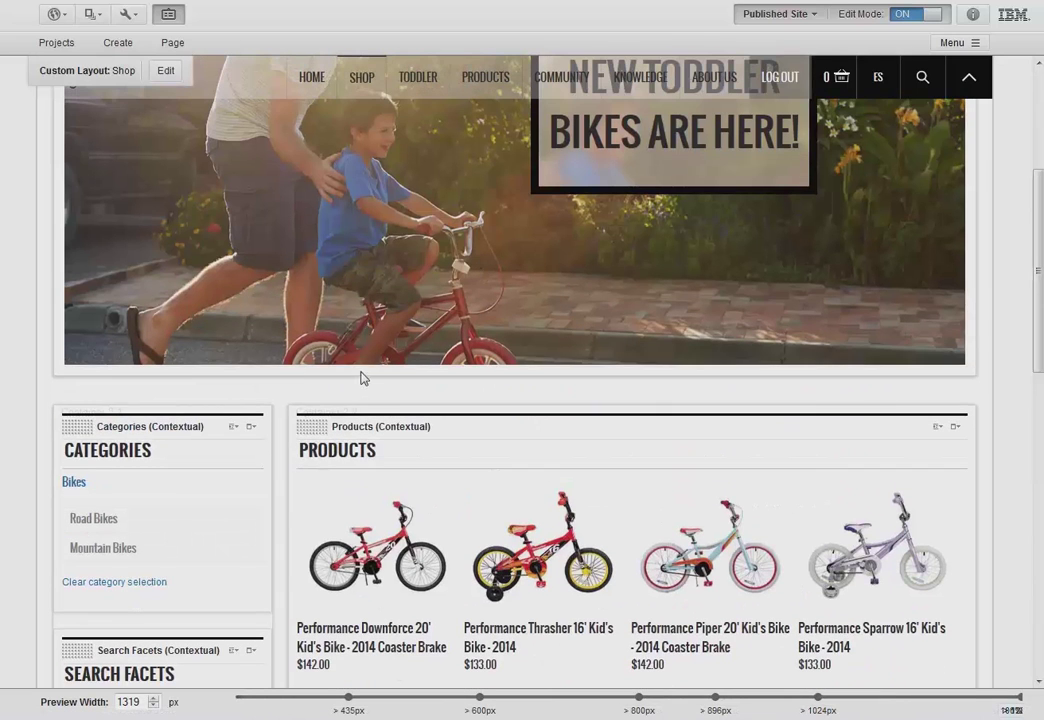
{"action": "left_click", "coordinate": [117, 44]}
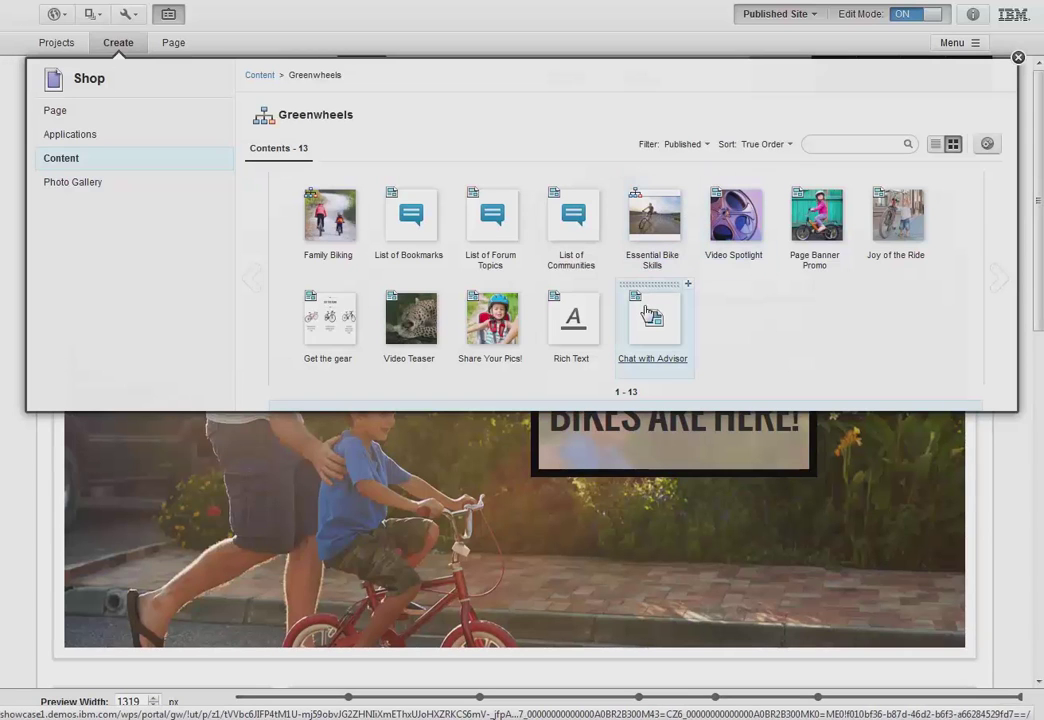
{"action": "left_click_drag", "start_coordinate": [655, 318], "coordinate": [155, 152]}
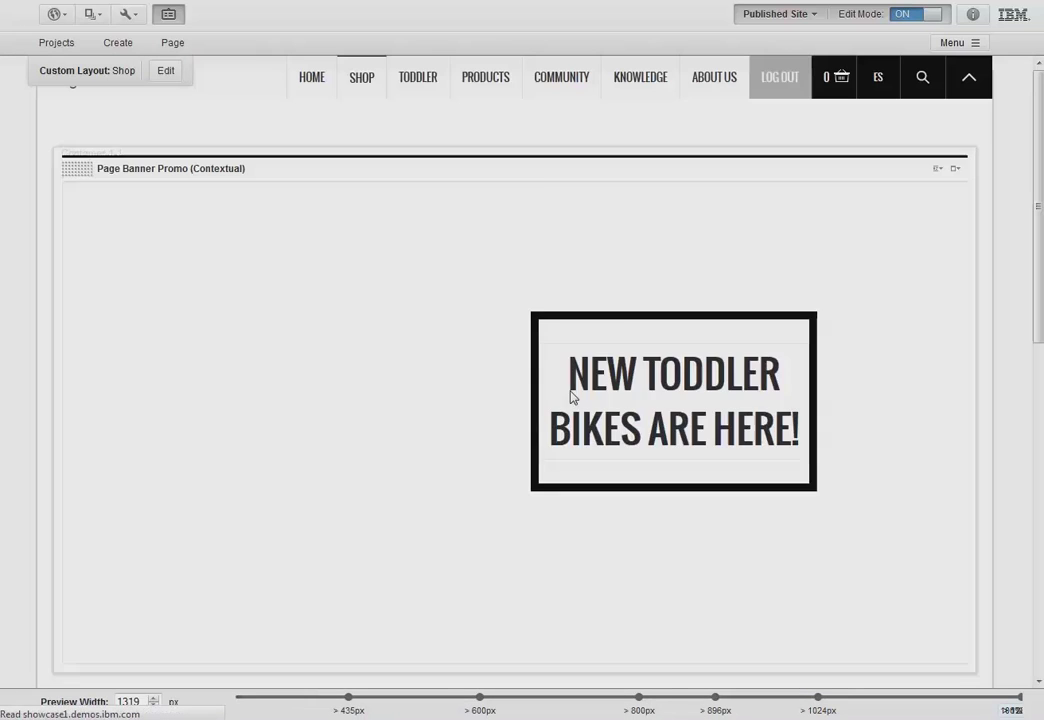
{"action": "scroll", "coordinate": [572, 397], "scroll_direction": "down", "scroll_amount": 4}
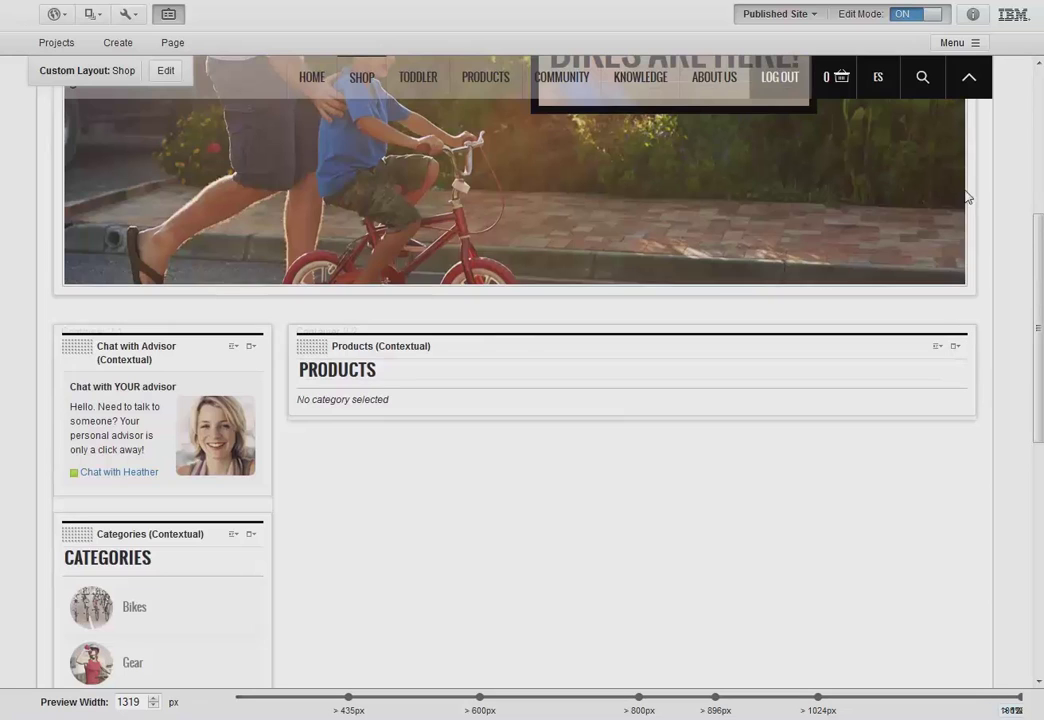
- Look through the Bikes listing, search facets and advisor chat on the Shop page with the authoring tools hidden
{"action": "left_click", "coordinate": [972, 80]}
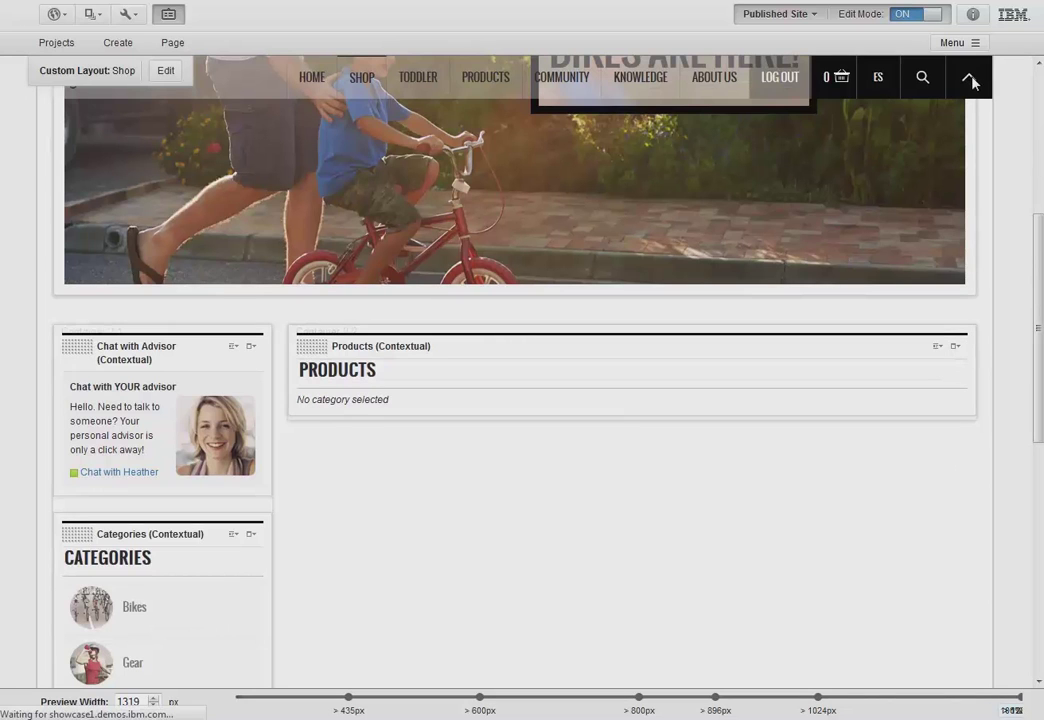
{"action": "scroll", "coordinate": [126, 335], "scroll_direction": "down", "scroll_amount": 10}
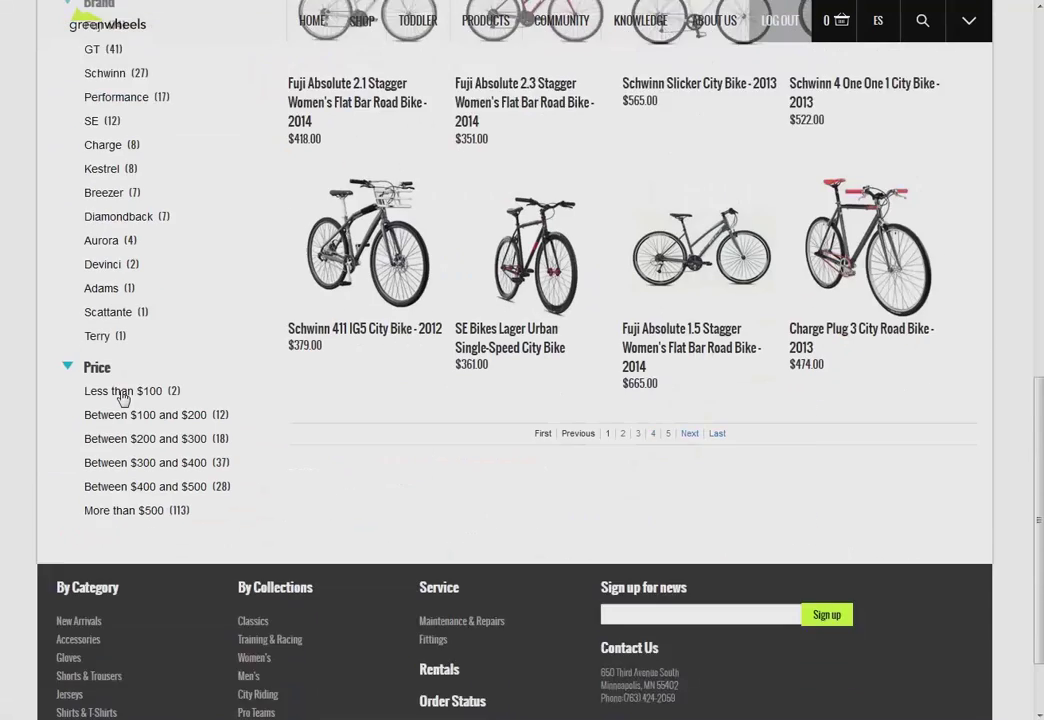
{"action": "scroll", "coordinate": [122, 374], "scroll_direction": "up", "scroll_amount": 5}
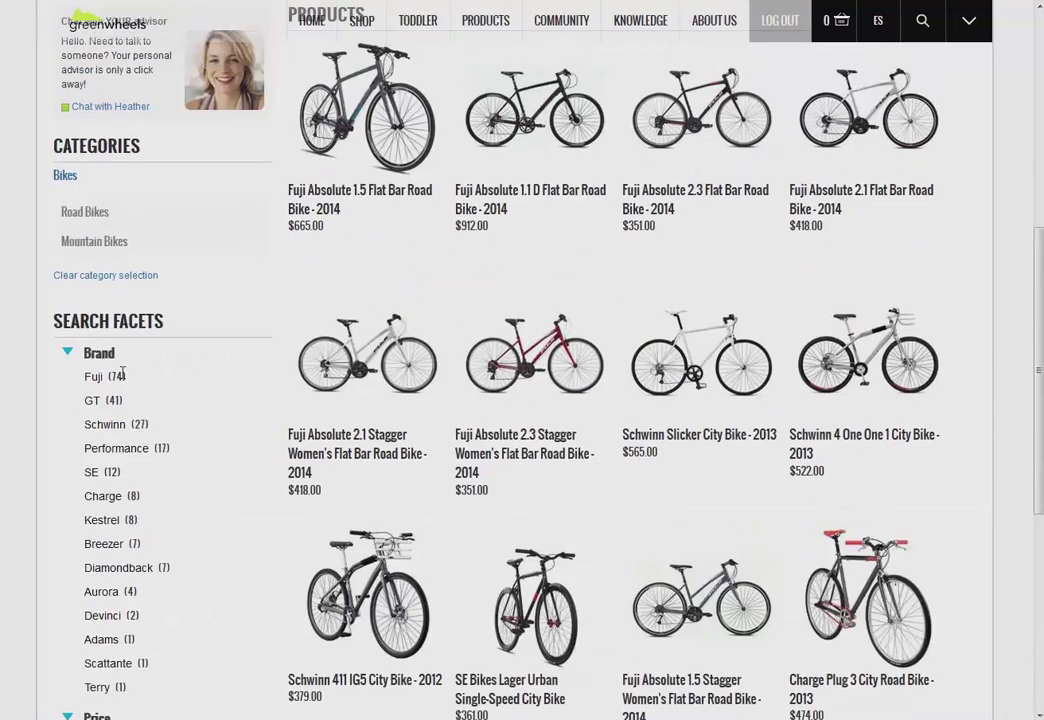
- Narrow the Shop page's category from Bikes to Mountain Bikes and its Adventure Bikes subcategory, and check the products and search facets
{"action": "left_click", "coordinate": [104, 250]}
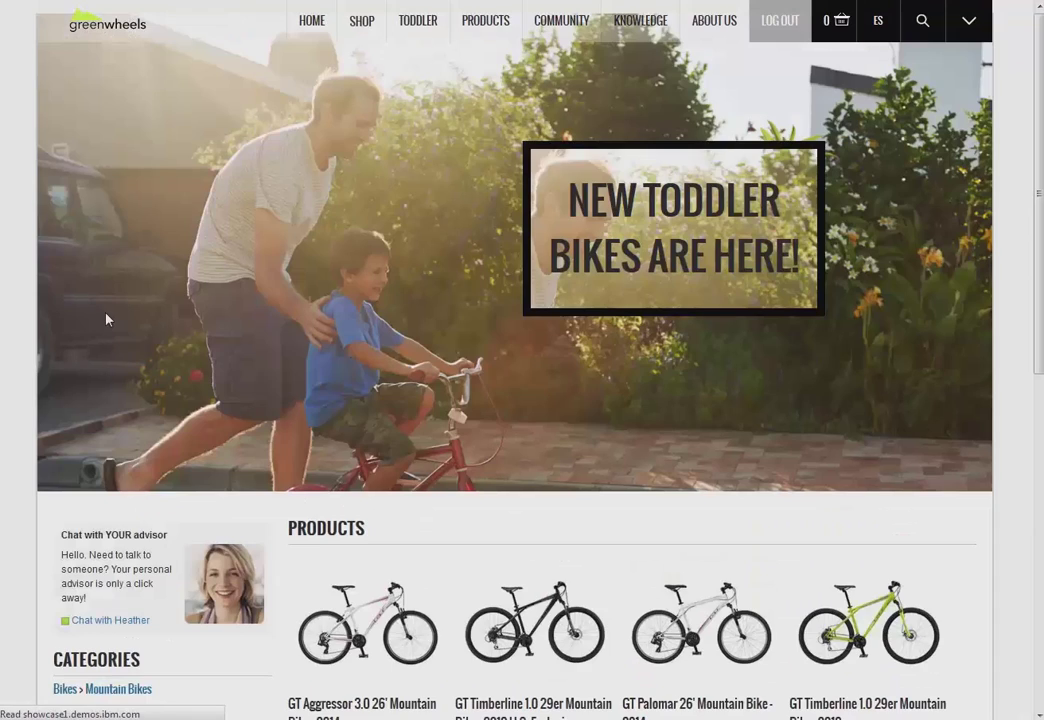
{"action": "scroll", "coordinate": [110, 400], "scroll_direction": "down", "scroll_amount": 7}
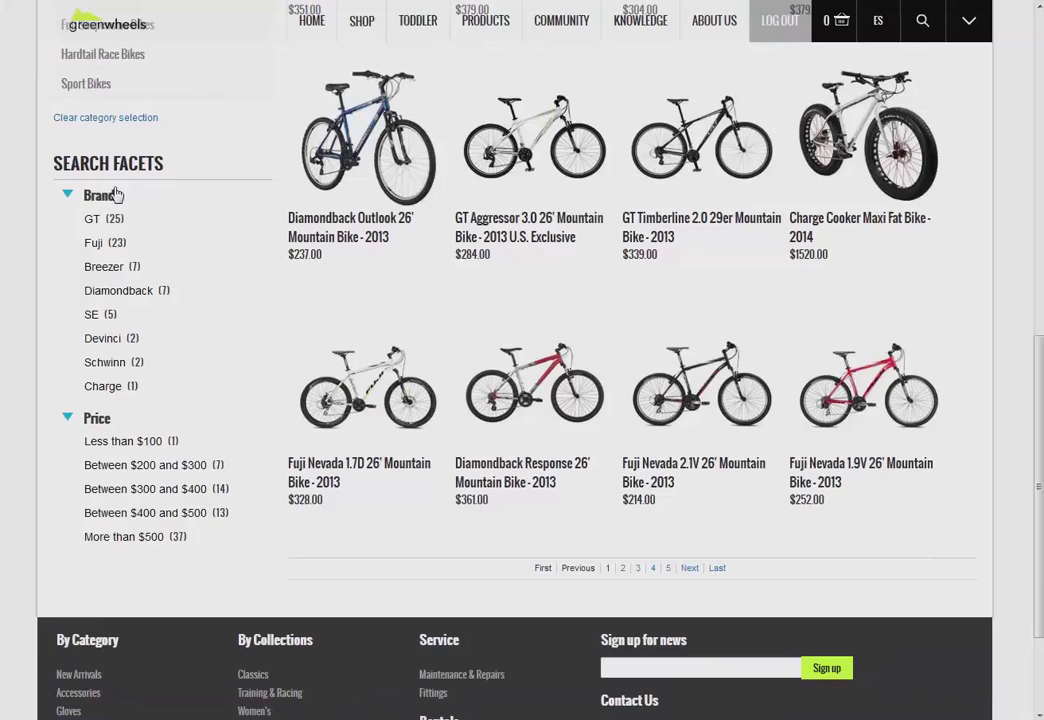
{"action": "scroll", "coordinate": [112, 151], "scroll_direction": "up", "scroll_amount": 3}
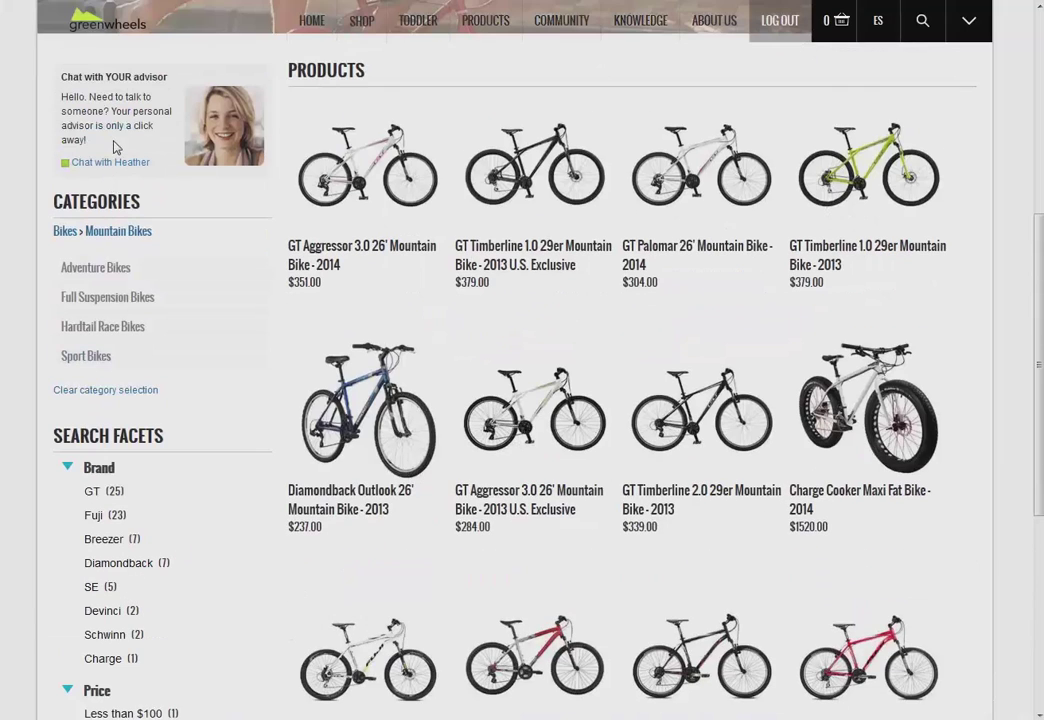
{"action": "left_click", "coordinate": [112, 268]}
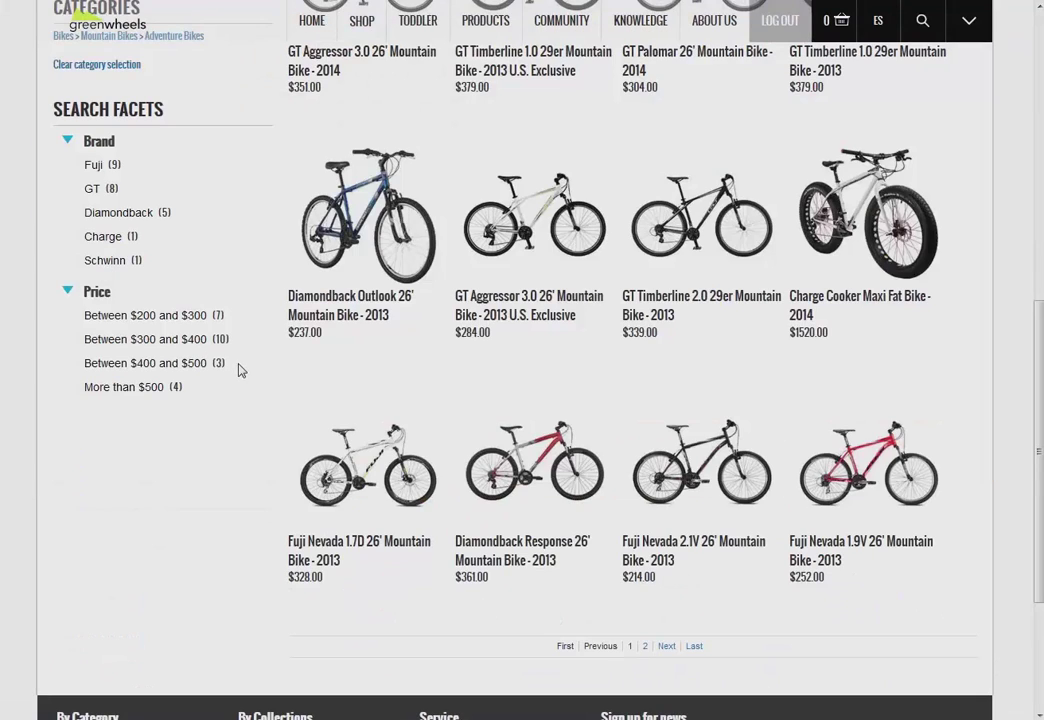
{"action": "scroll", "coordinate": [238, 367], "scroll_direction": "up", "scroll_amount": 2}
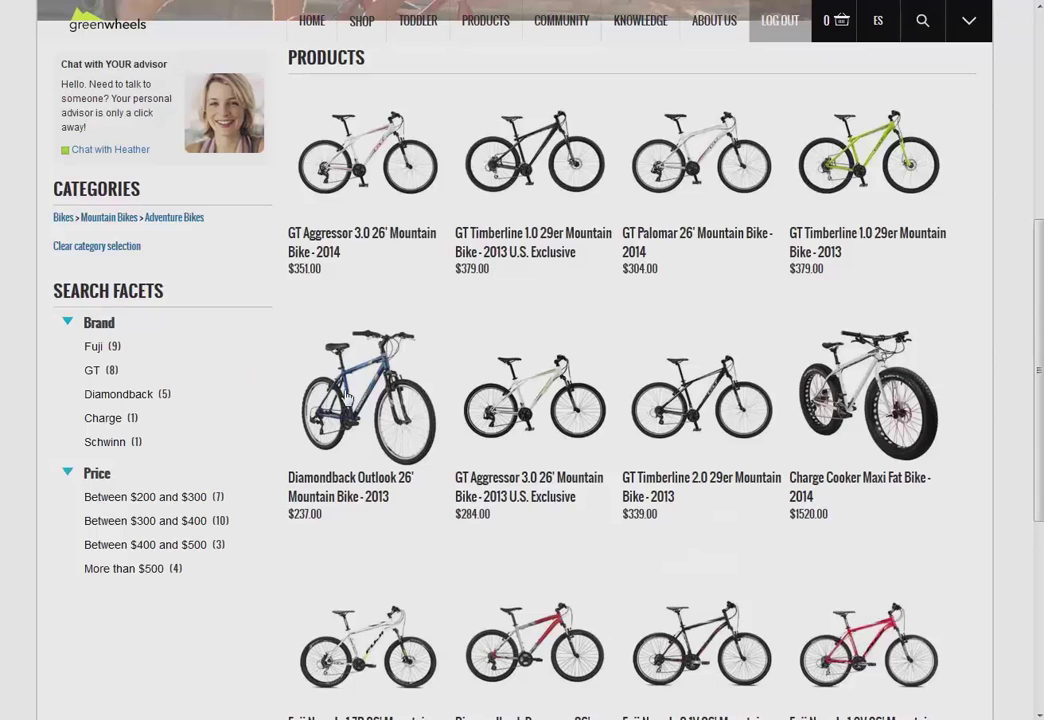
- Open the GT Timberline 1.0 49er product page and look through its features, advisor chat, expert advice, video and related bikes
{"action": "left_click", "coordinate": [284, 325]}
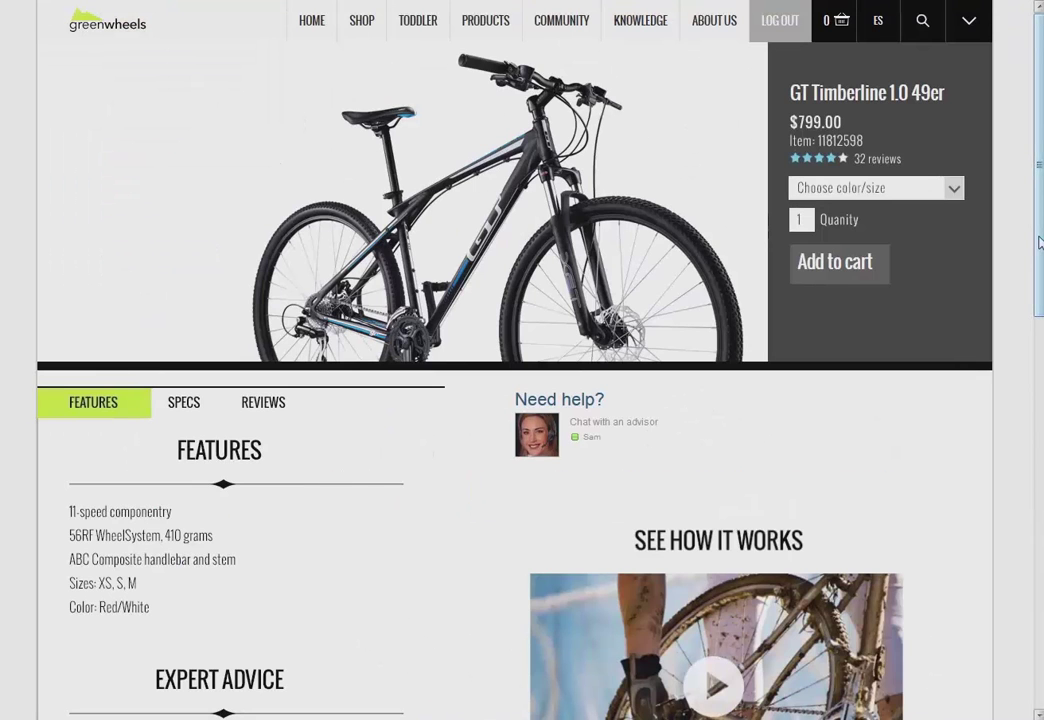
{"action": "scroll", "coordinate": [440, 300], "scroll_direction": "down", "scroll_amount": 1}
{"action": "scroll", "coordinate": [440, 300], "scroll_direction": "down", "scroll_amount": 1}
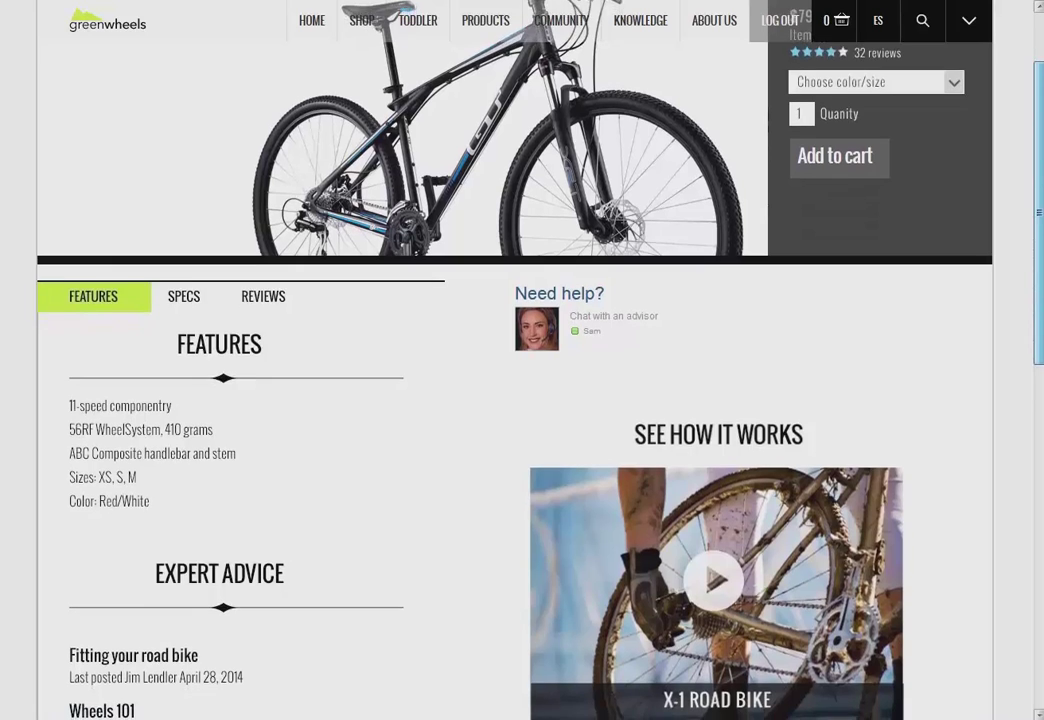
{"action": "scroll", "coordinate": [440, 300], "scroll_direction": "down", "scroll_amount": 2}
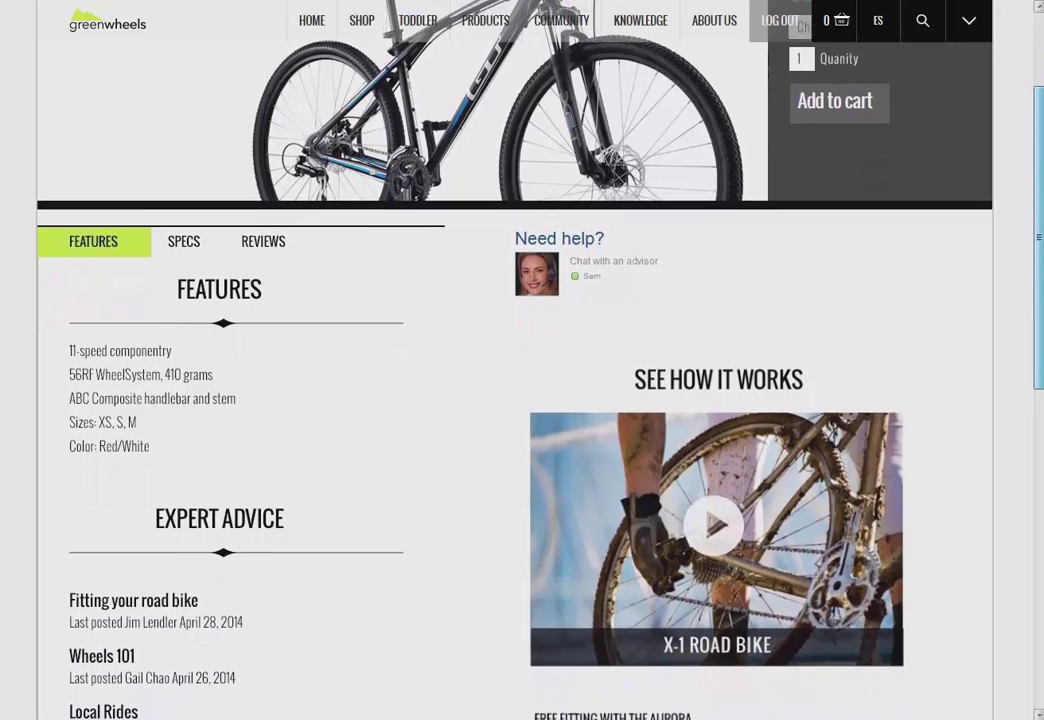
{"action": "scroll", "coordinate": [1032, 510], "scroll_direction": "down", "scroll_amount": 2}
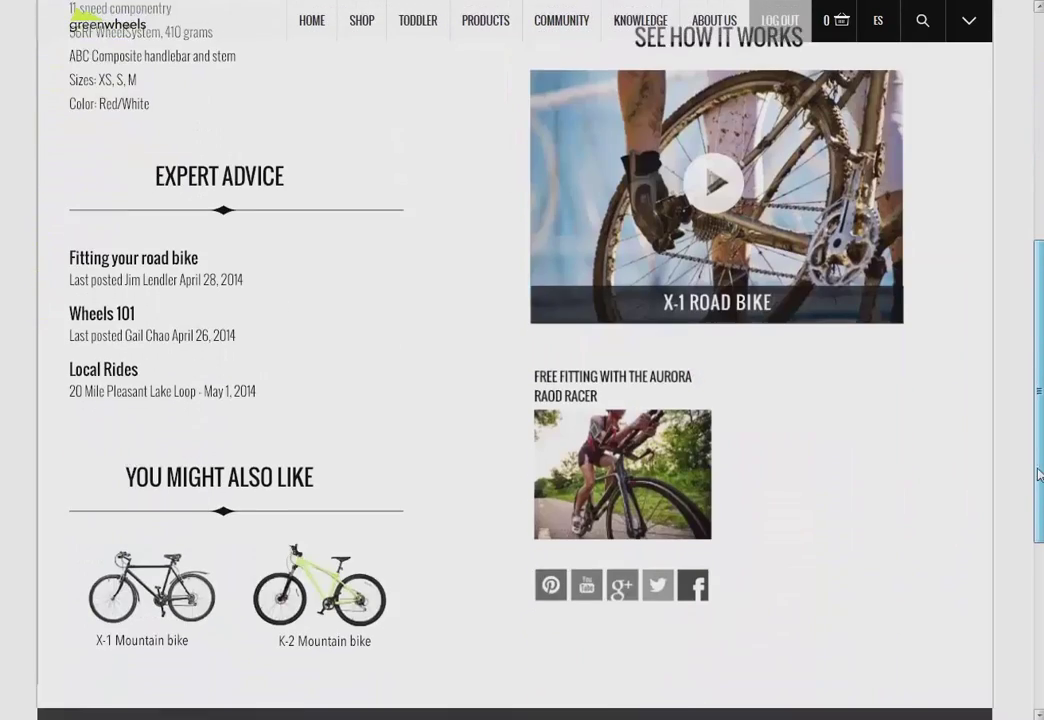
{"action": "scroll", "coordinate": [1032, 453], "scroll_direction": "up", "scroll_amount": 1}
{"action": "scroll", "coordinate": [1032, 453], "scroll_direction": "up", "scroll_amount": 5}
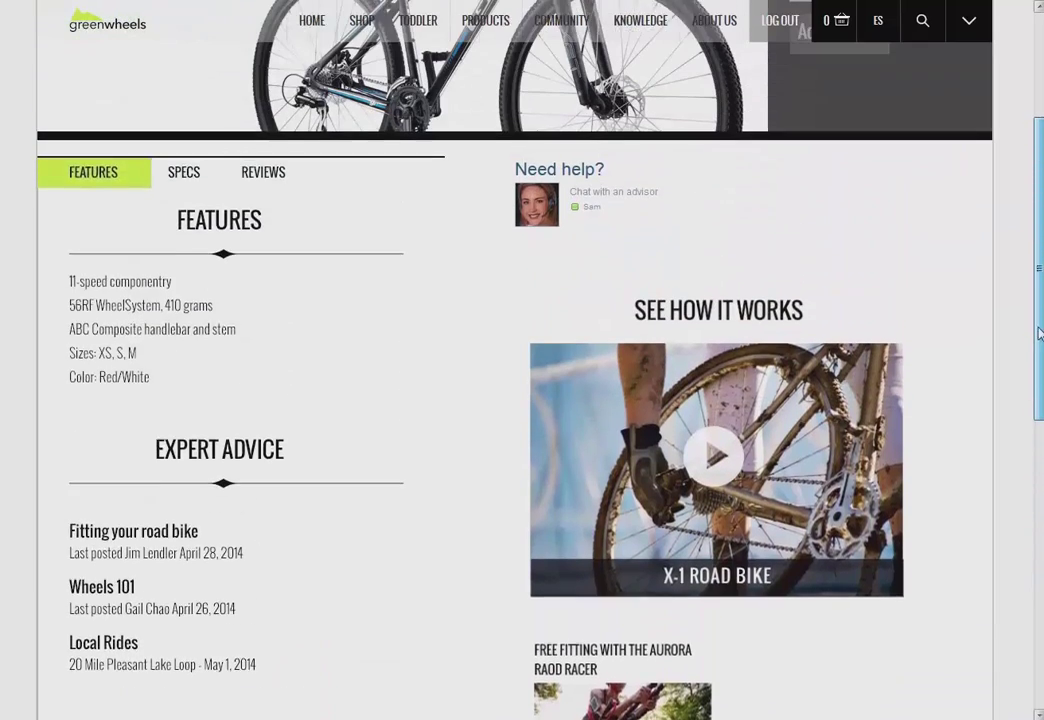